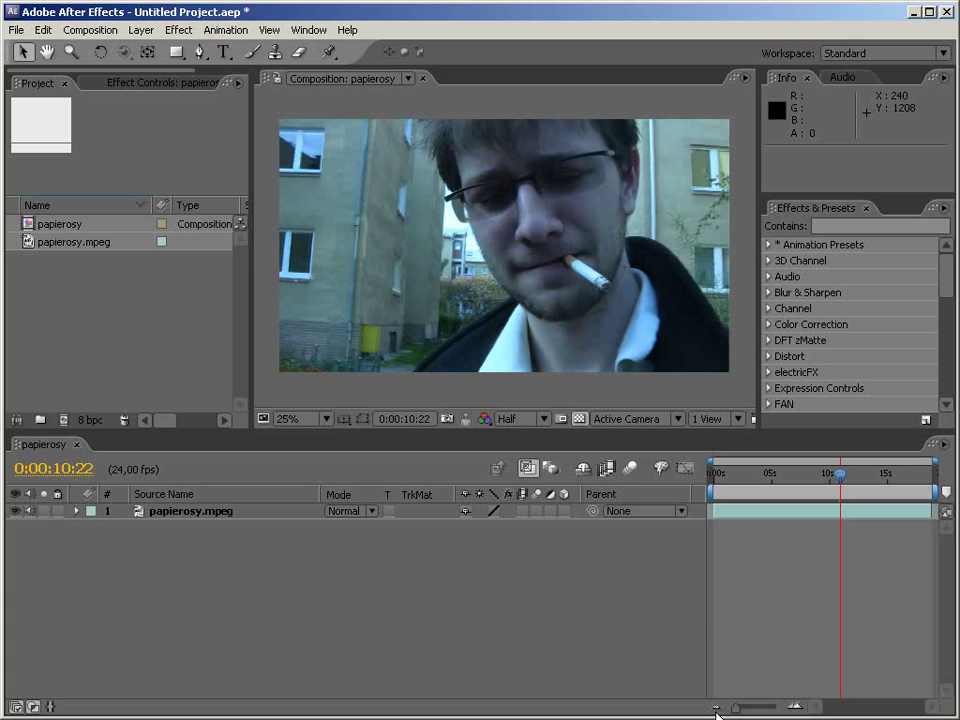
- Find the ColorCorrector animation preset, apply it to the papierosy.mpeg clip, and go to the frame at 0:00:11:00
click(872, 227)
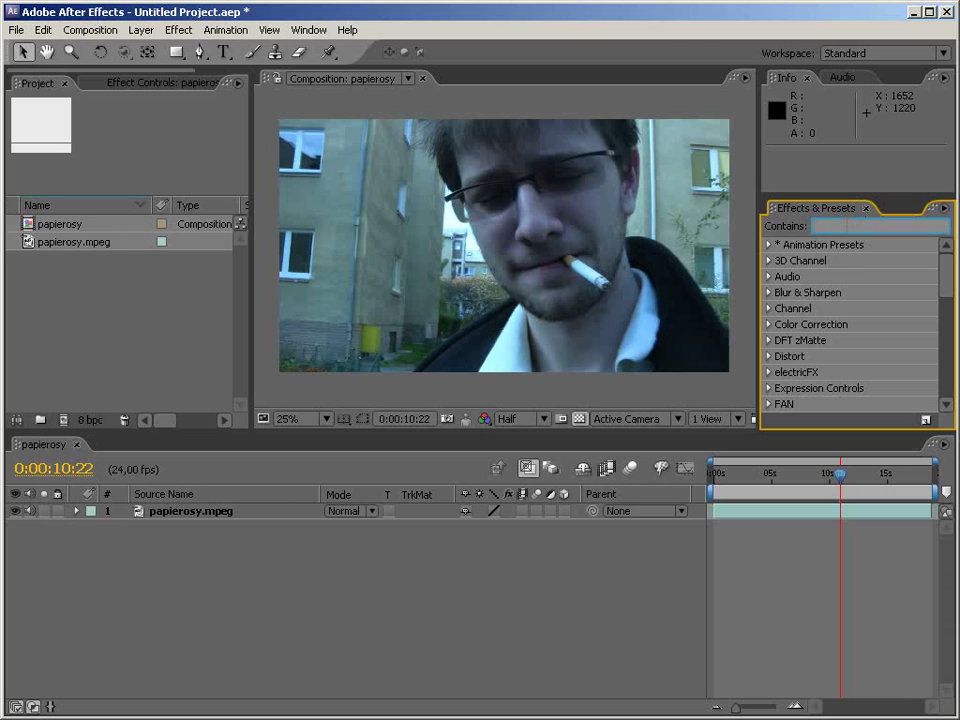
text(C)
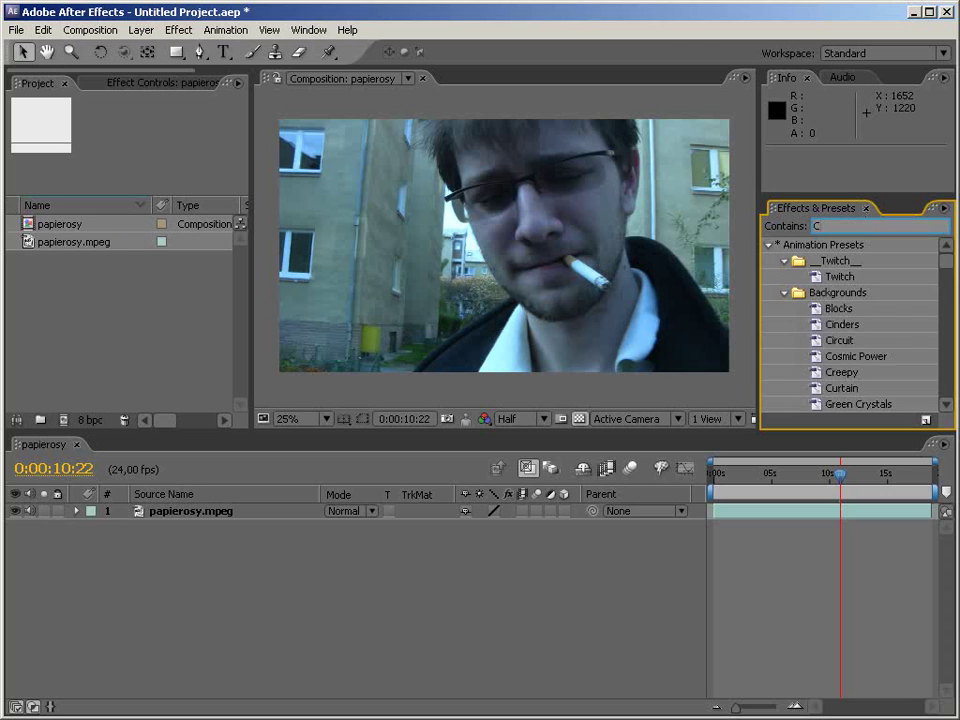
text(olorC)
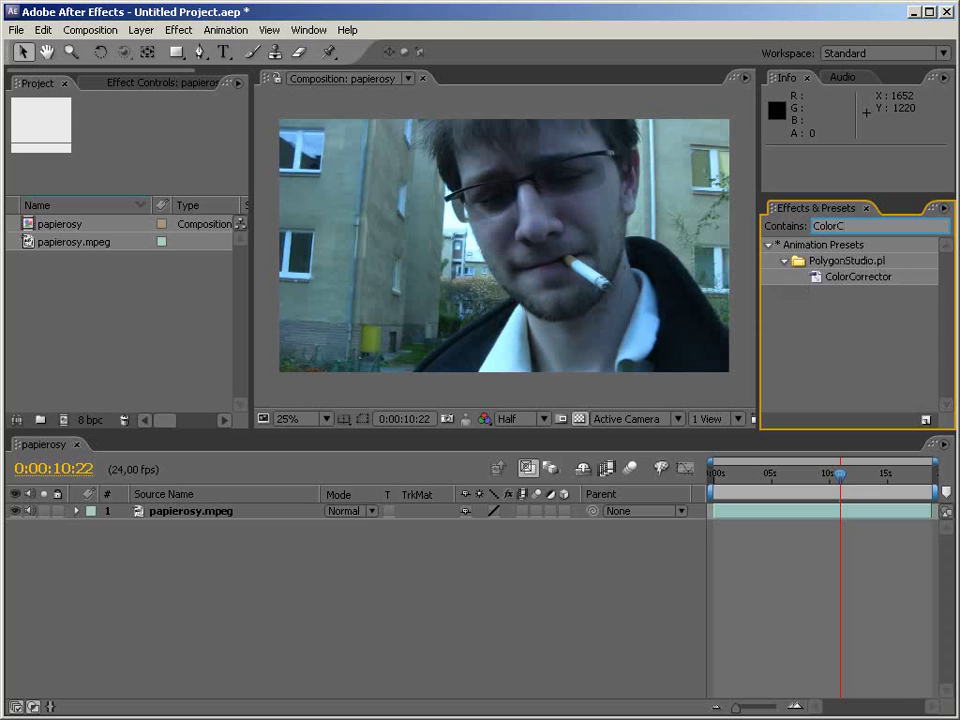
drag(850, 277, 448, 268)
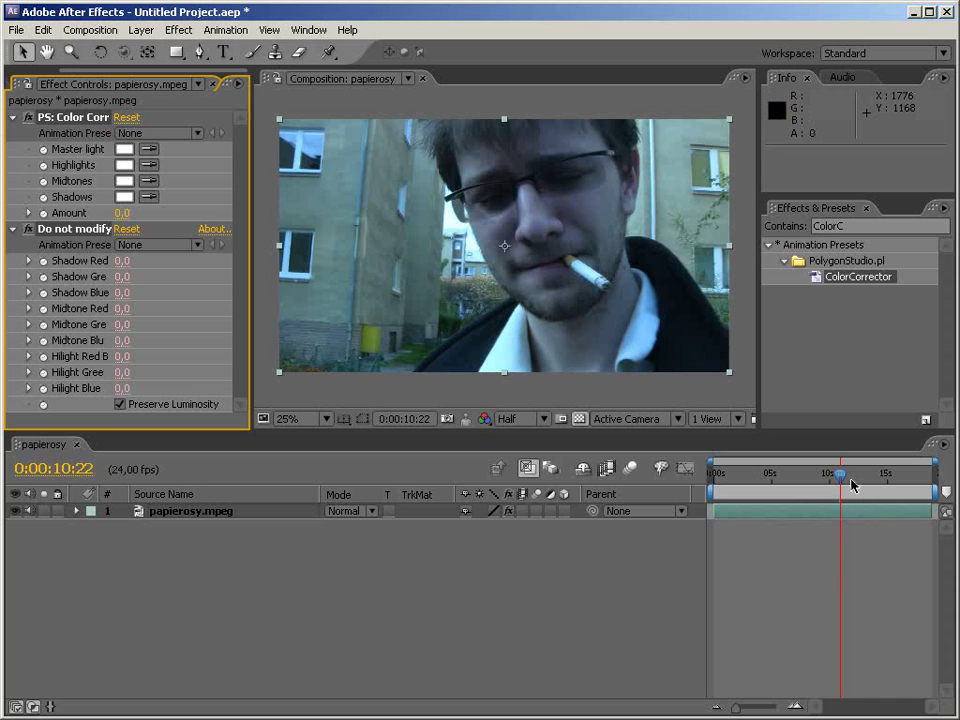
mouse_move(842, 481)
mouse_down()
mouse_move(767, 478)
mouse_move(787, 480)
mouse_move(724, 489)
mouse_move(840, 484)
mouse_up()
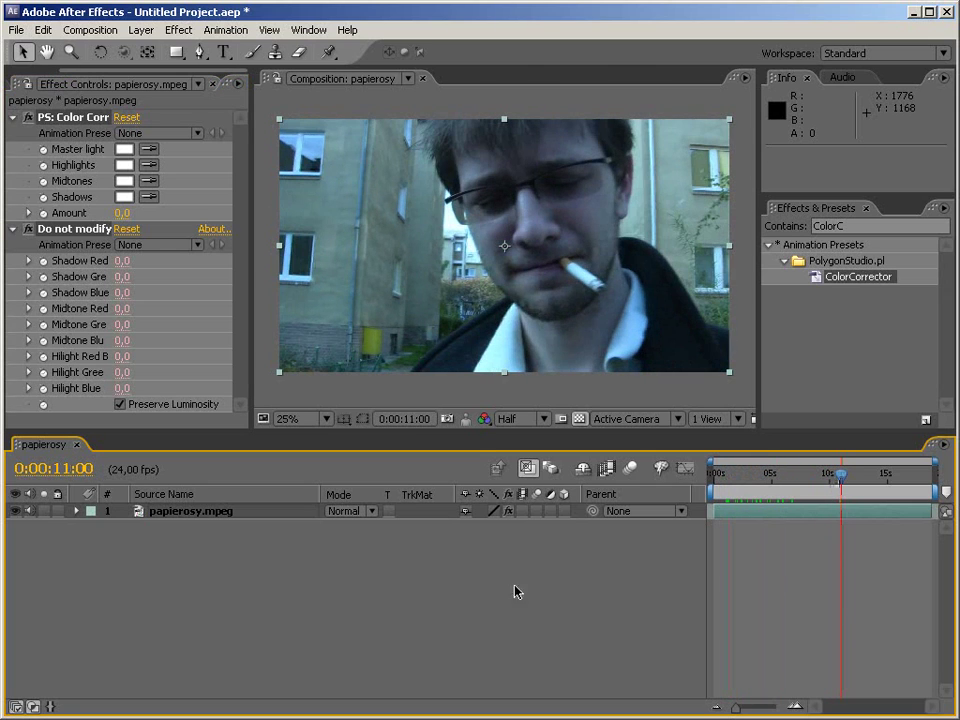
- View the version information of the "Do not modify" effect and collapse that effect's properties
click(182, 420)
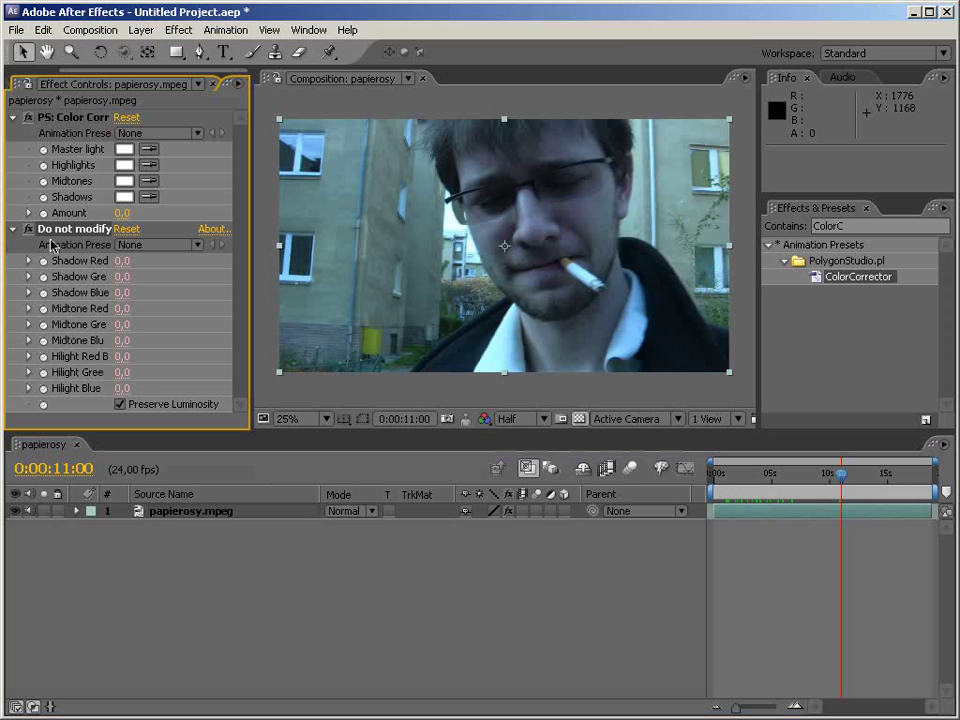
click(214, 229)
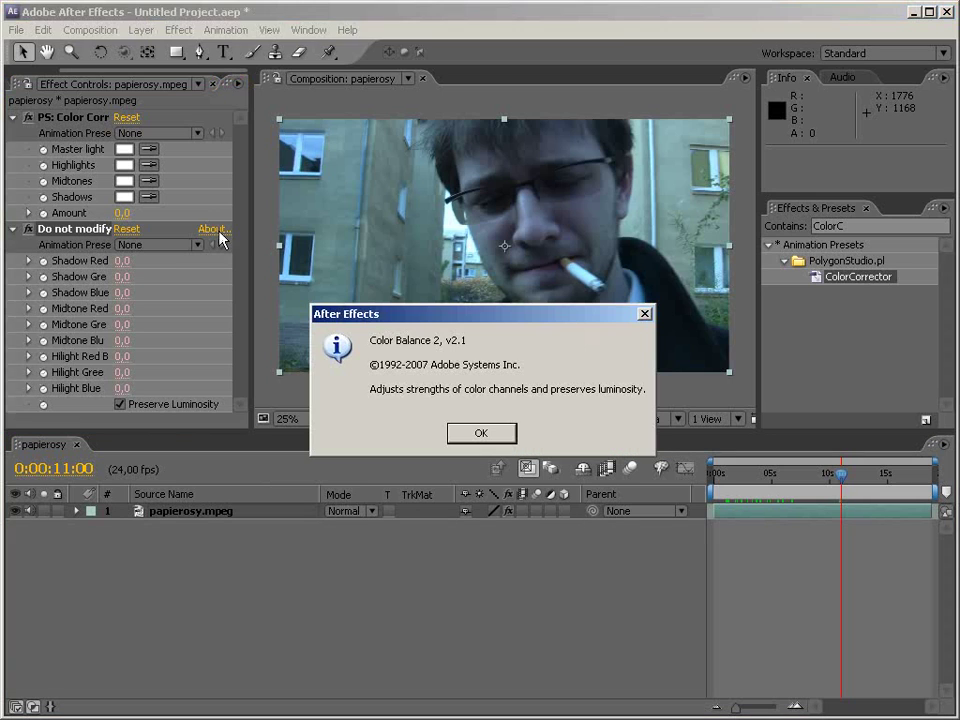
click(480, 434)
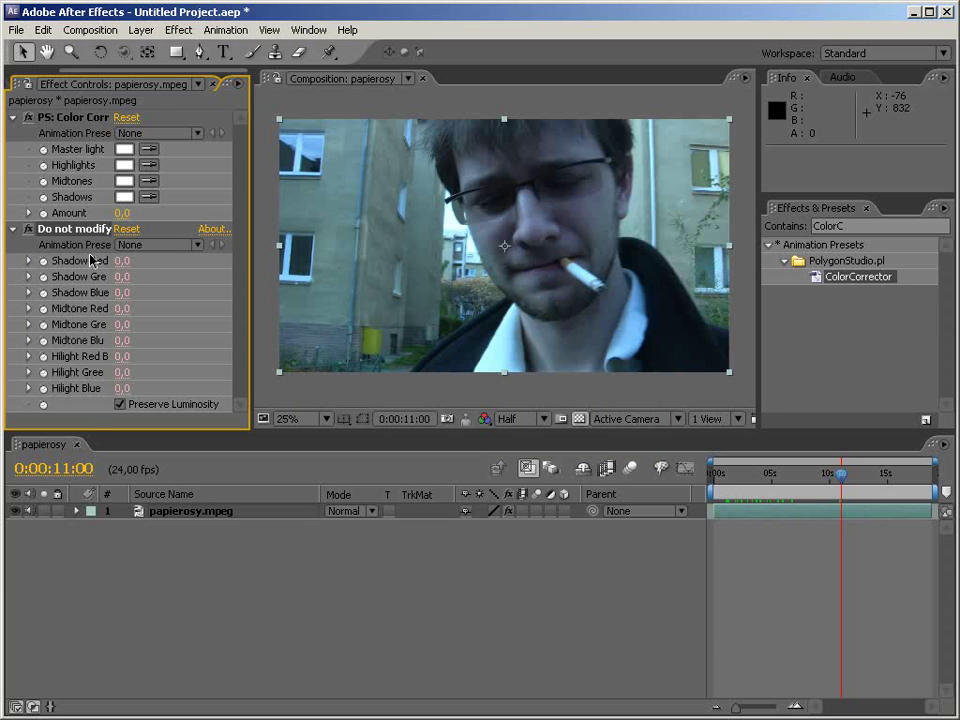
click(14, 230)
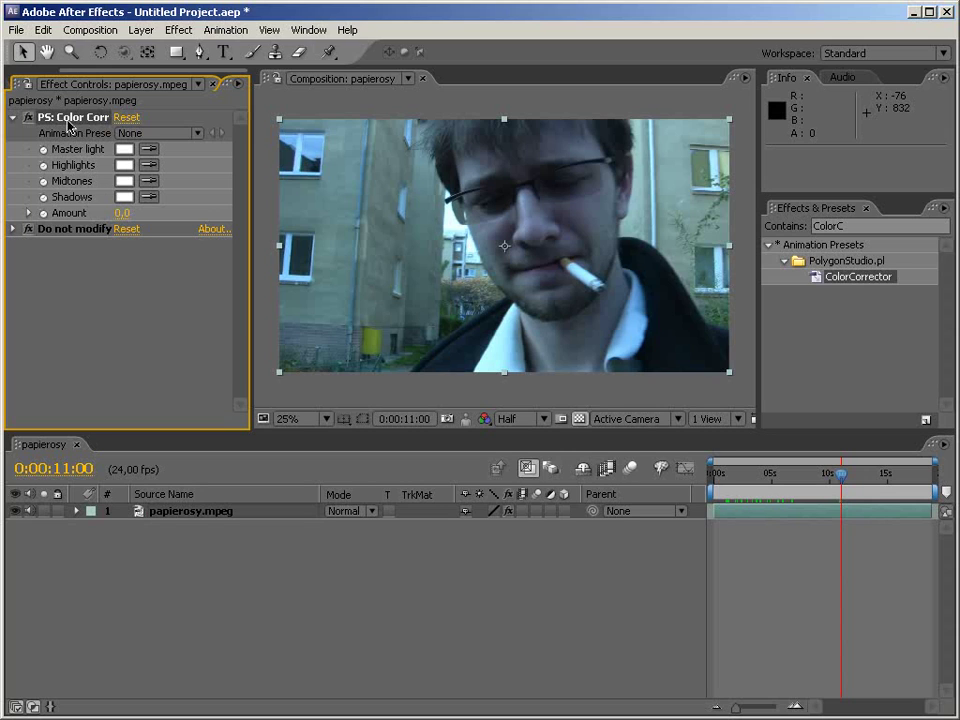
drag(251, 208, 293, 209)
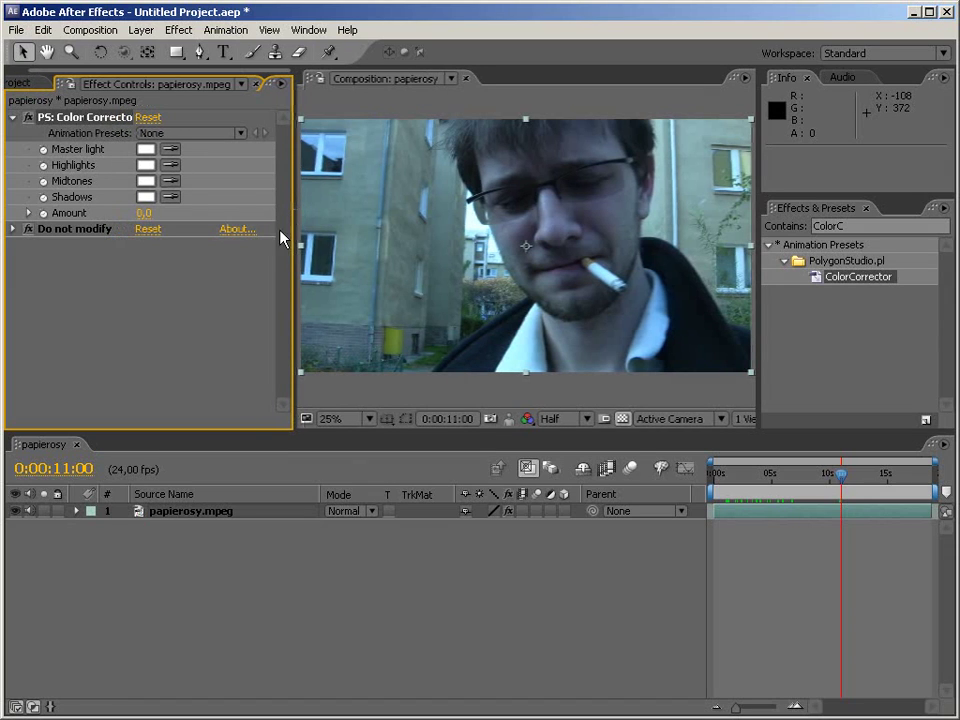
drag(294, 240, 254, 242)
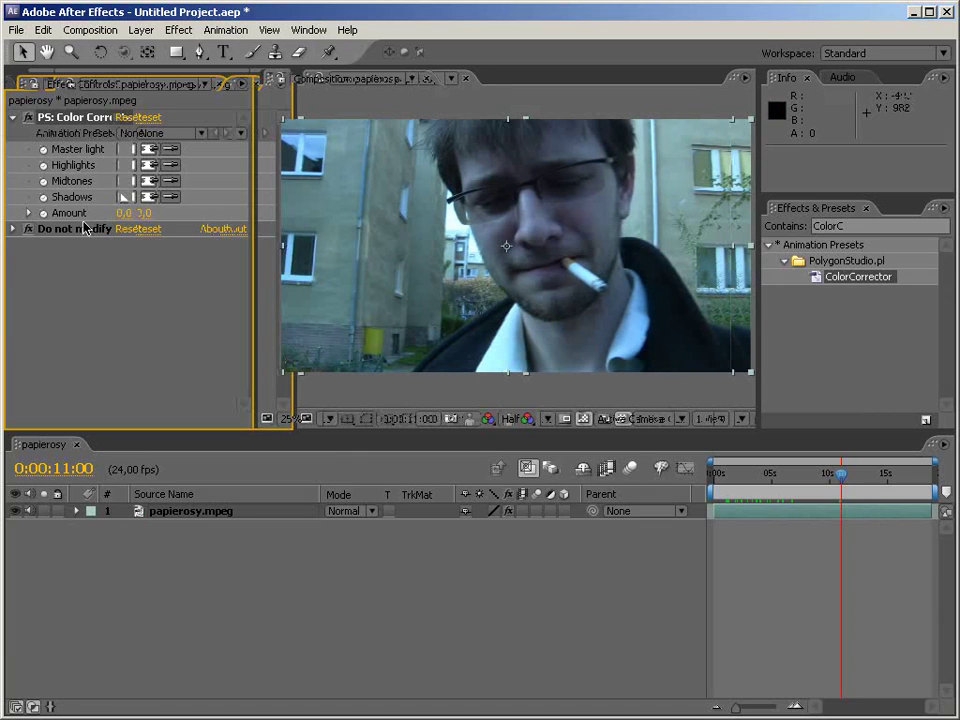
- Set the Amount of the PS: Color Corrector effect to 100
click(126, 151)
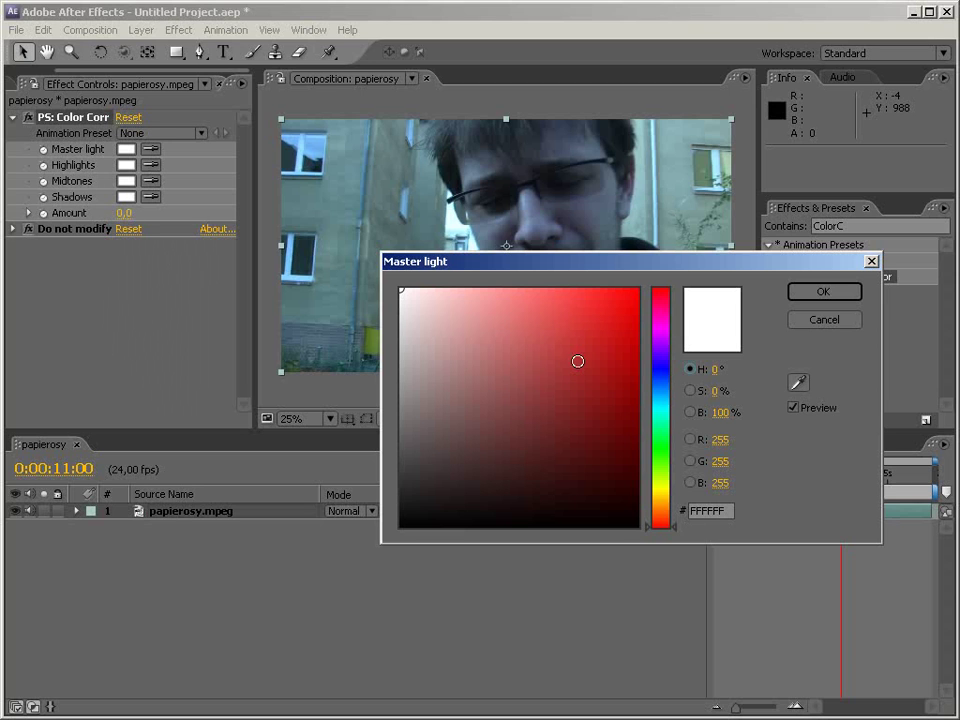
click(708, 389)
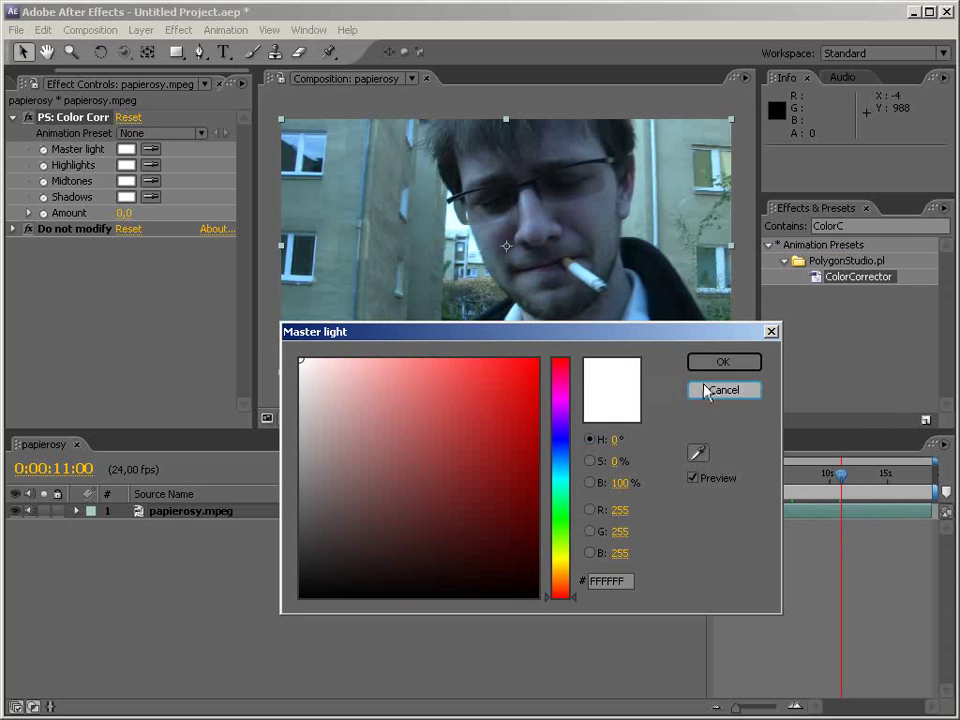
click(123, 214)
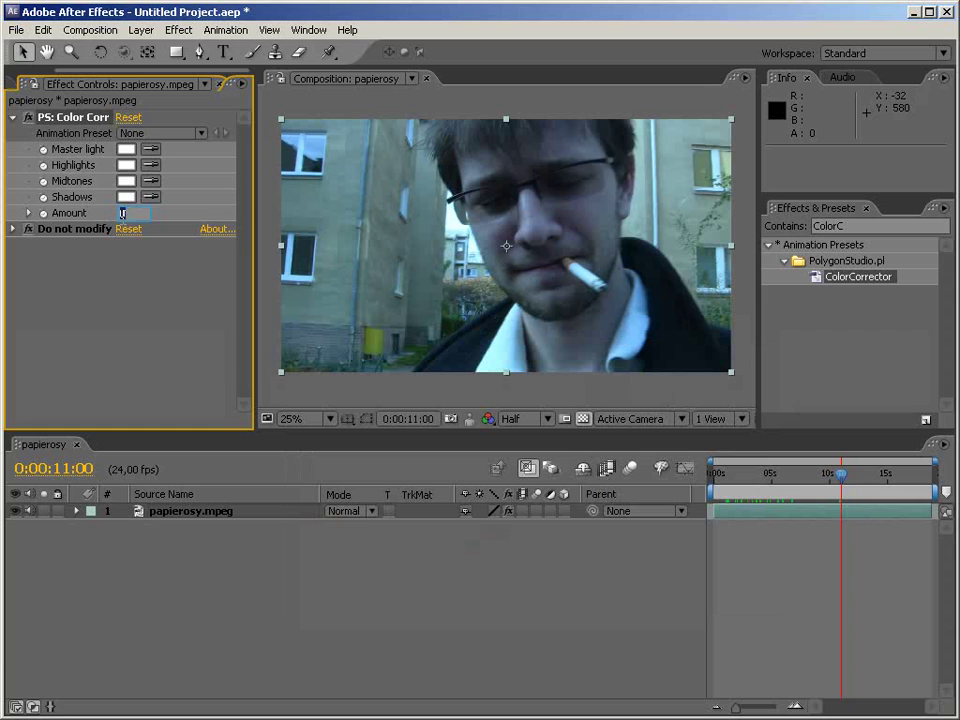
text(100)
key(Return)
- Set the Master light colour of the color corrector to a very pale pink, FFEAEA
click(127, 149)
drag(664, 336, 654, 439)
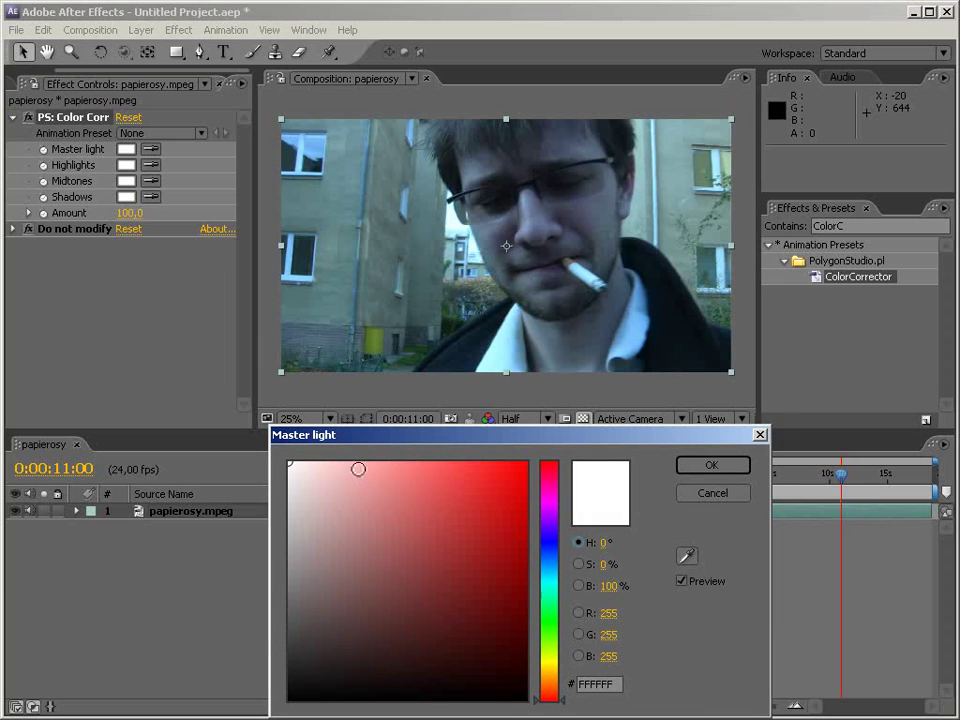
click(354, 465)
mouse_move(352, 467)
mouse_down()
mouse_move(336, 482)
mouse_move(321, 456)
mouse_move(345, 456)
mouse_move(342, 481)
mouse_move(378, 474)
mouse_move(369, 458)
mouse_up()
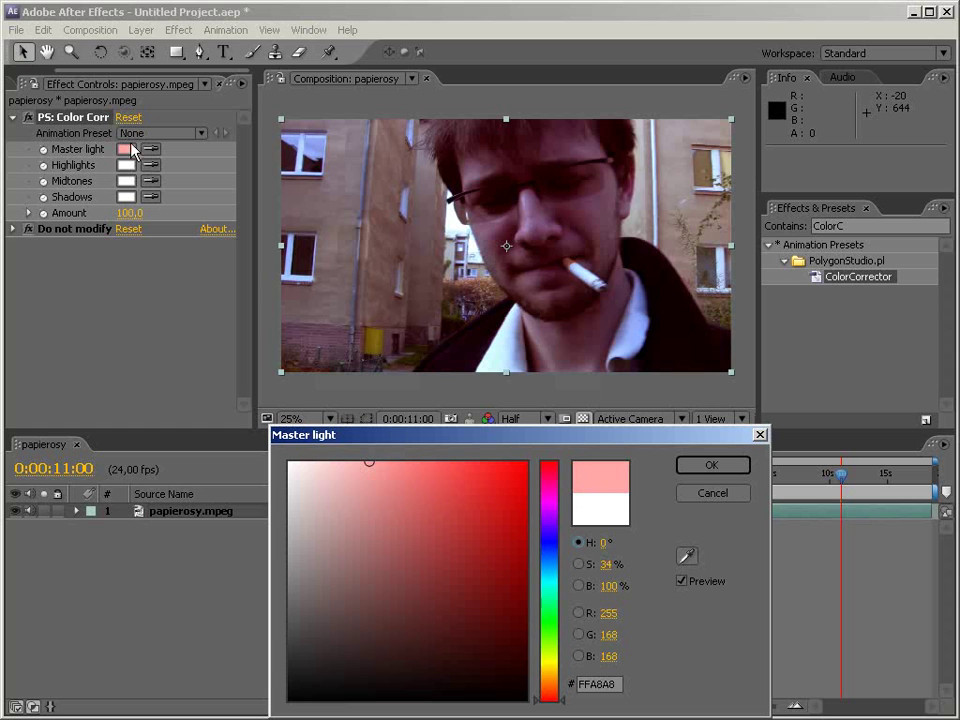
mouse_move(322, 484)
mouse_down()
mouse_move(367, 467)
mouse_move(354, 460)
mouse_up()
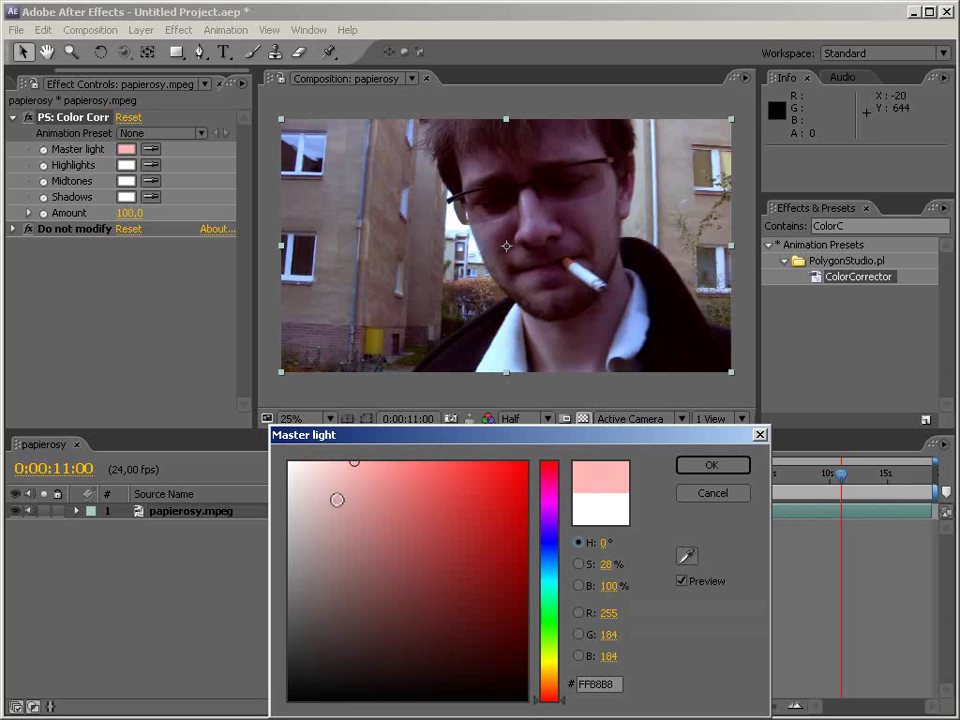
drag(330, 463, 307, 463)
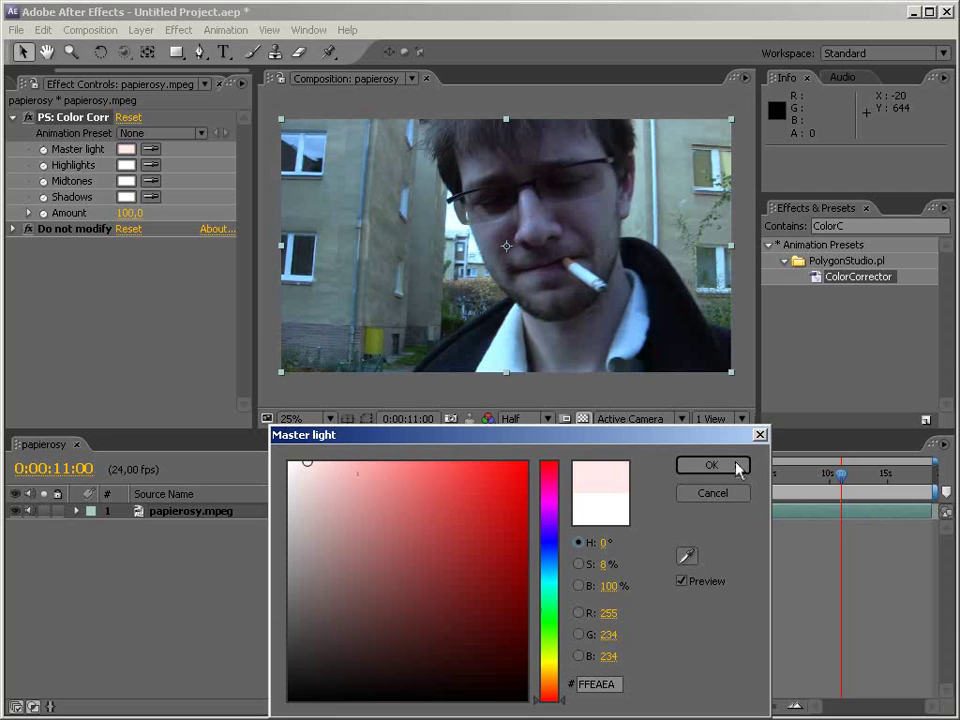
click(738, 469)
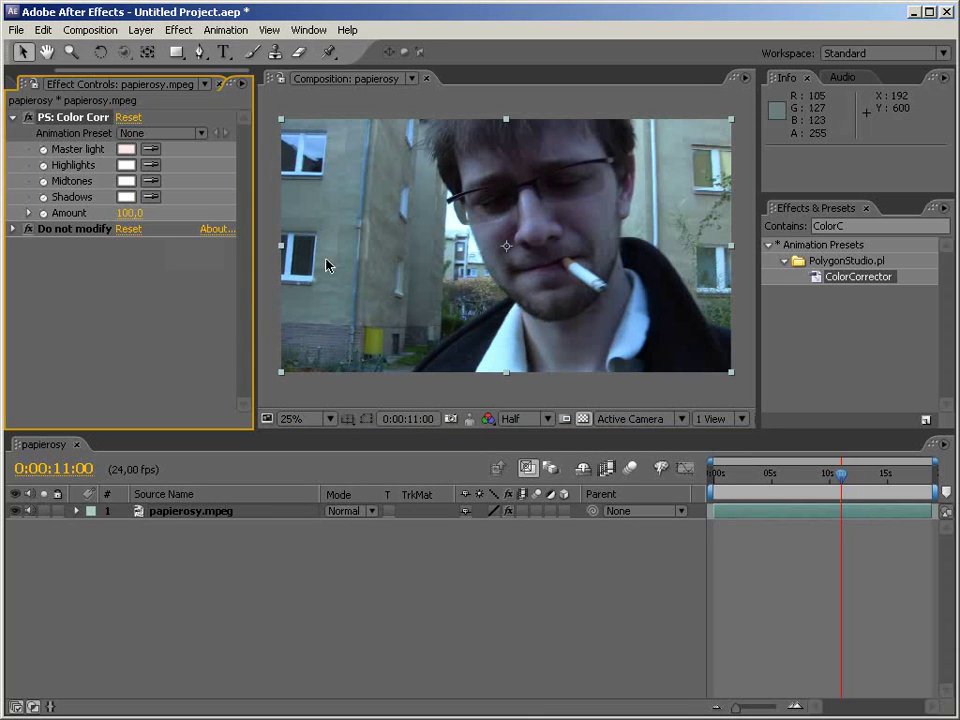
- Set the Shadows colour of the color corrector to a near-black red, 1A0202
click(126, 199)
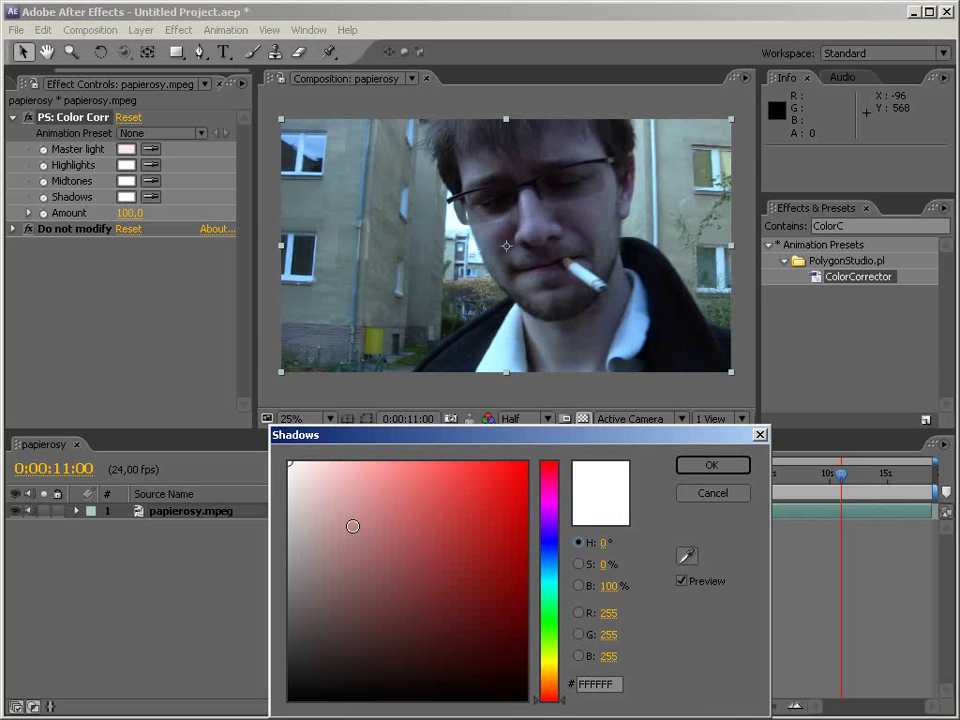
click(520, 570)
mouse_move(521, 571)
mouse_down()
mouse_move(499, 538)
mouse_move(508, 499)
mouse_move(474, 484)
mouse_move(494, 650)
mouse_move(525, 654)
mouse_move(546, 681)
mouse_move(525, 687)
mouse_move(506, 671)
mouse_move(517, 676)
mouse_up()
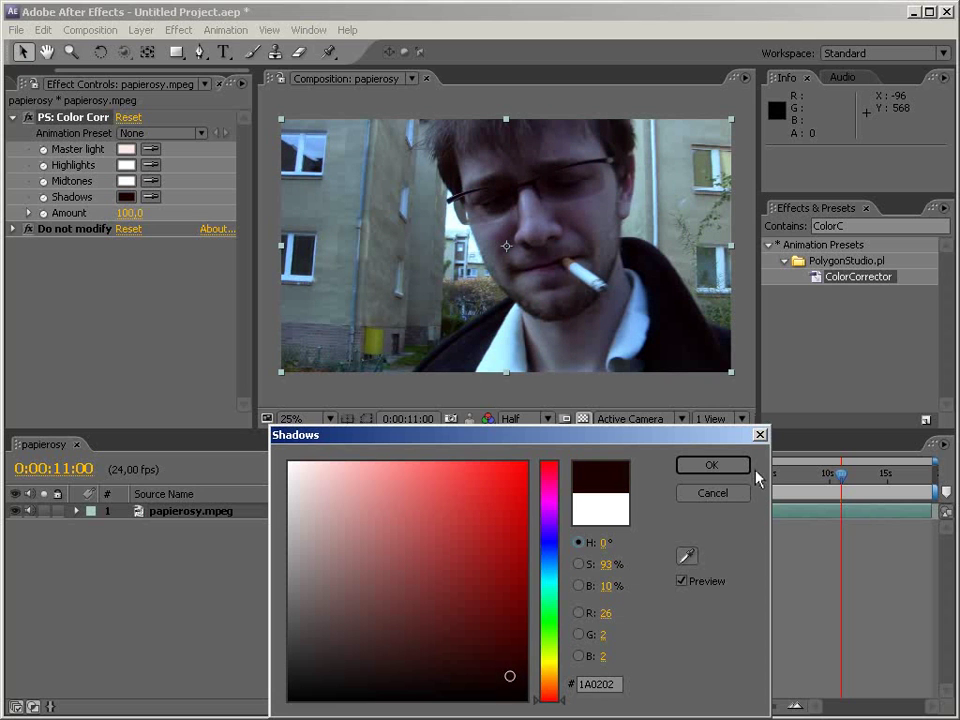
click(711, 466)
- Open the Highlights colour for editing and pick pure red, FF0000
click(126, 165)
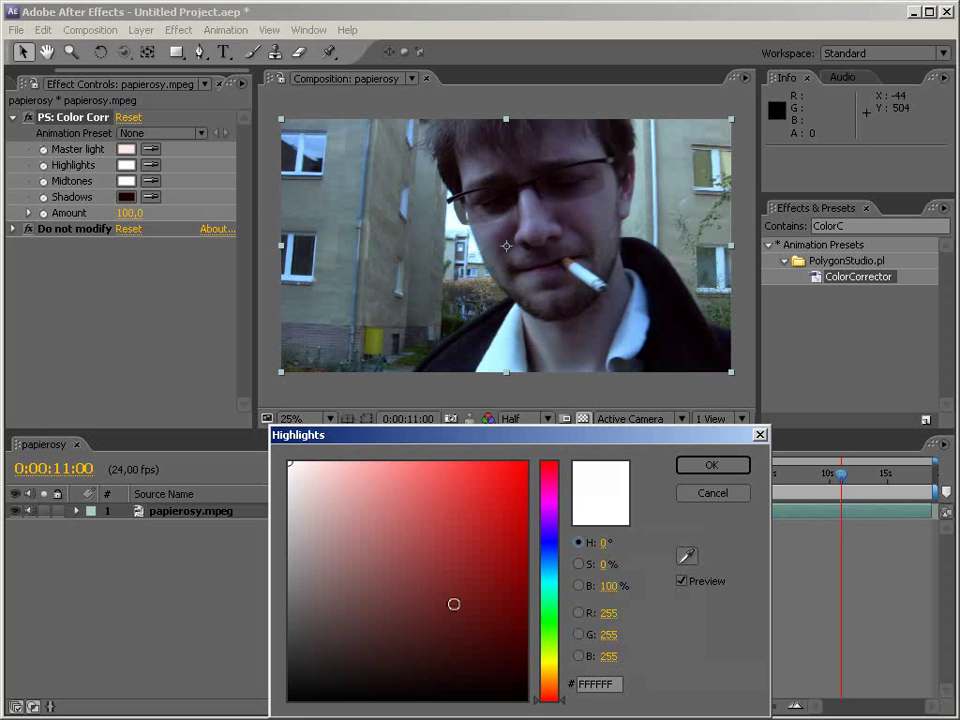
mouse_move(463, 583)
mouse_down()
mouse_move(407, 574)
mouse_move(493, 538)
mouse_move(497, 514)
mouse_move(505, 556)
mouse_move(495, 523)
mouse_move(450, 538)
mouse_move(452, 523)
mouse_up()
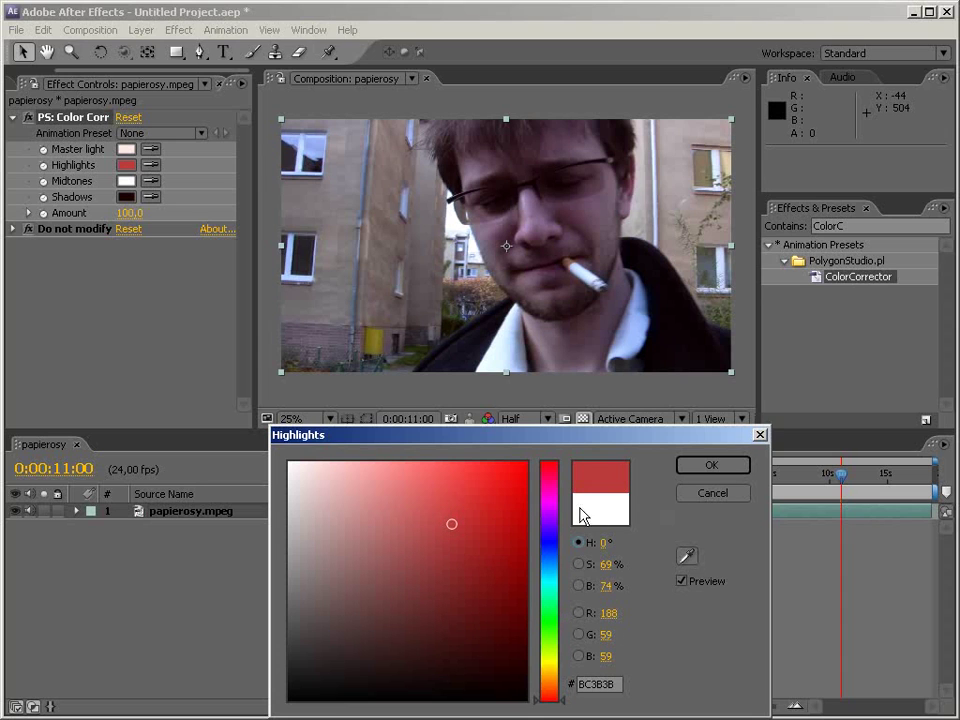
click(447, 525)
click(436, 525)
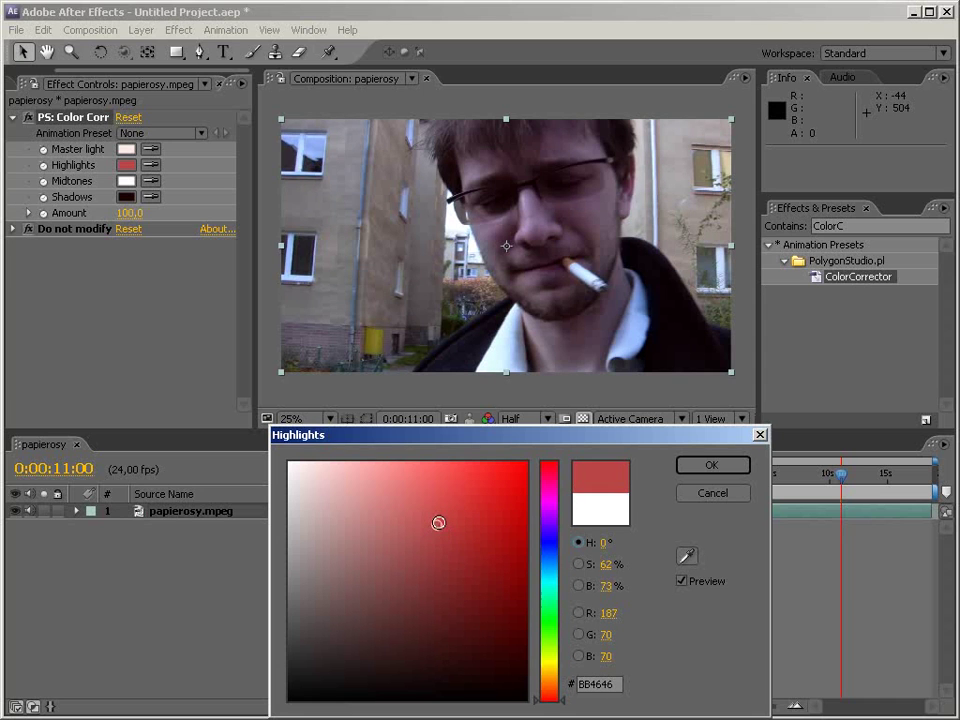
drag(438, 522, 527, 462)
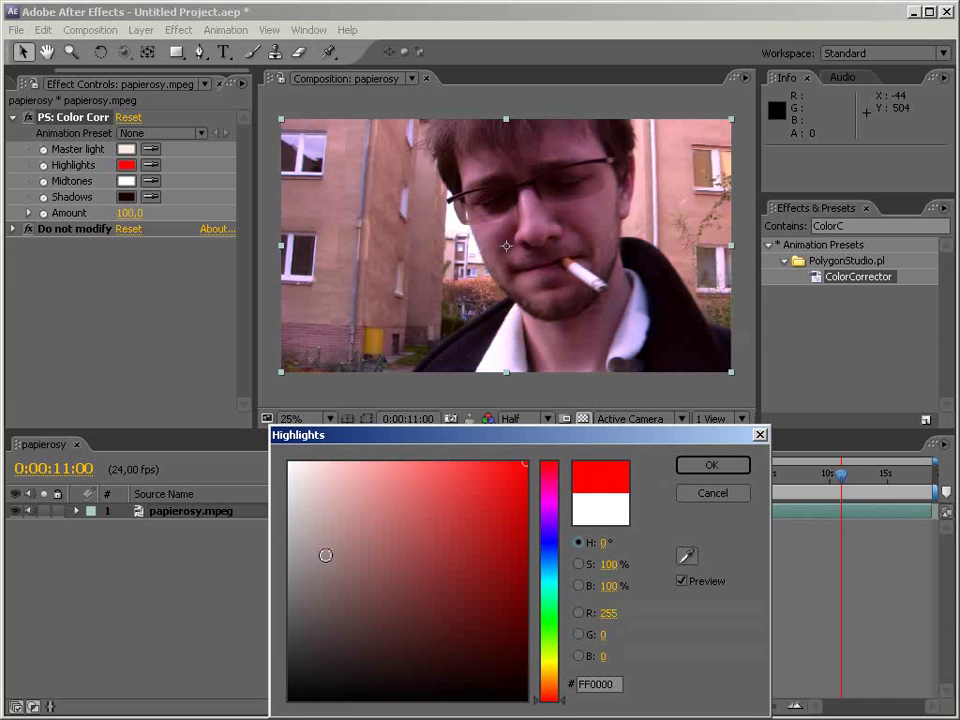
- Lower the Highlights colour's brightness to 64%, giving dark red A30000, and accept the colour
click(579, 565)
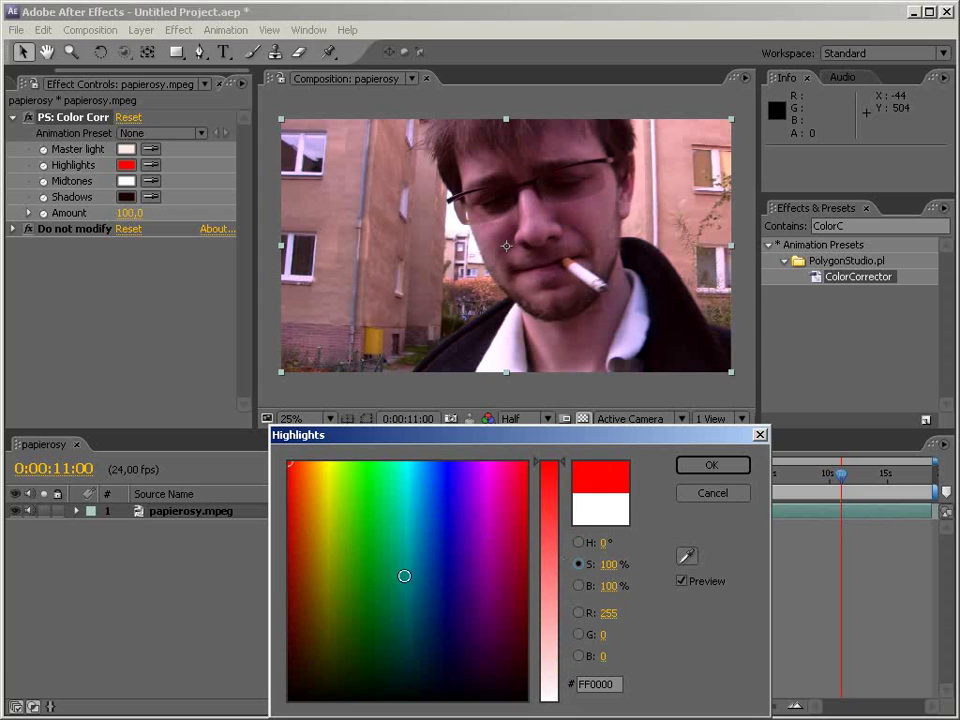
click(578, 586)
click(578, 545)
click(578, 565)
click(578, 586)
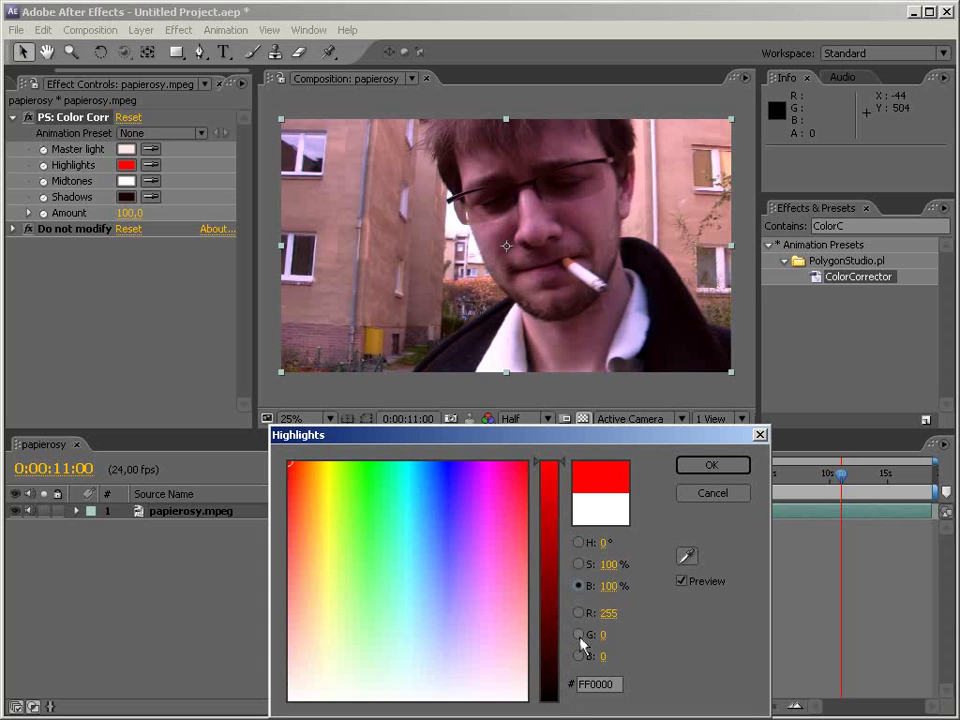
drag(561, 467, 563, 551)
click(578, 564)
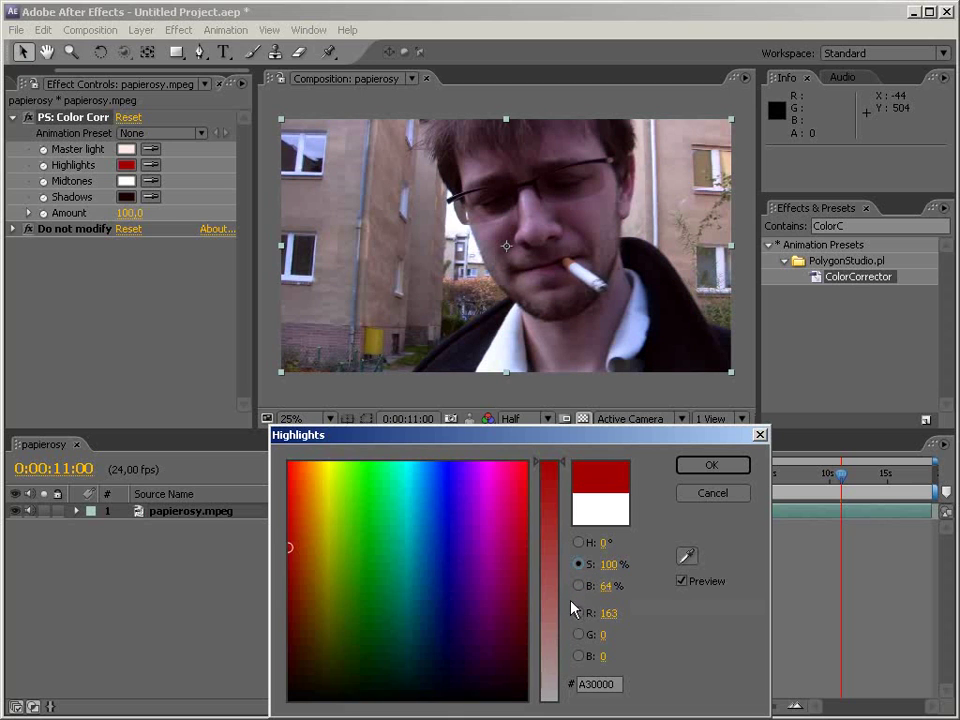
mouse_move(563, 469)
mouse_down()
mouse_move(557, 542)
mouse_move(559, 465)
mouse_up()
click(578, 542)
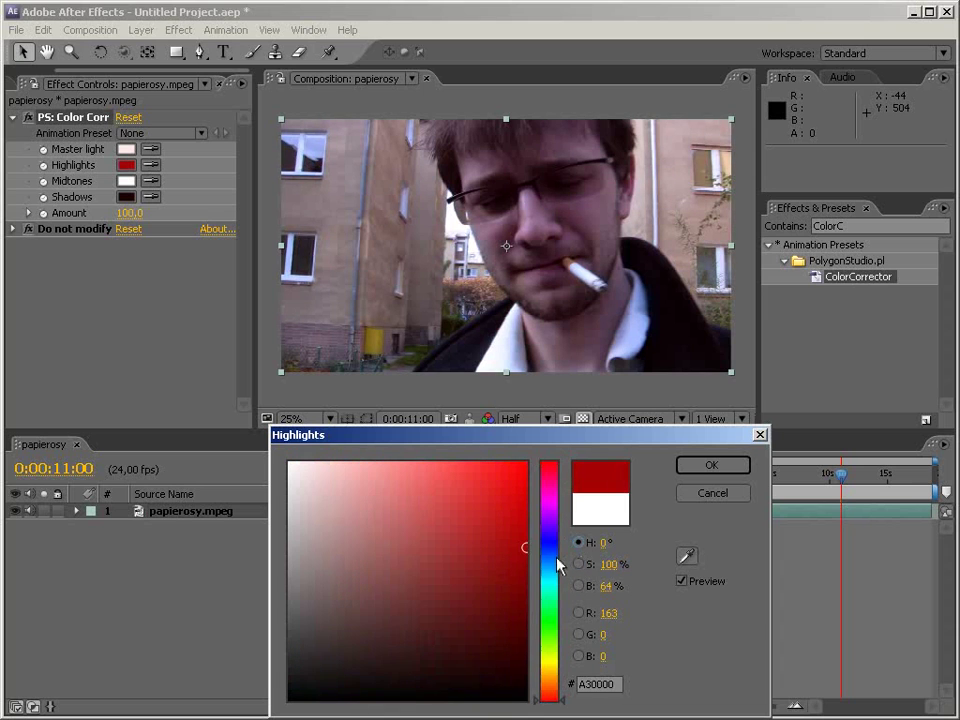
click(736, 470)
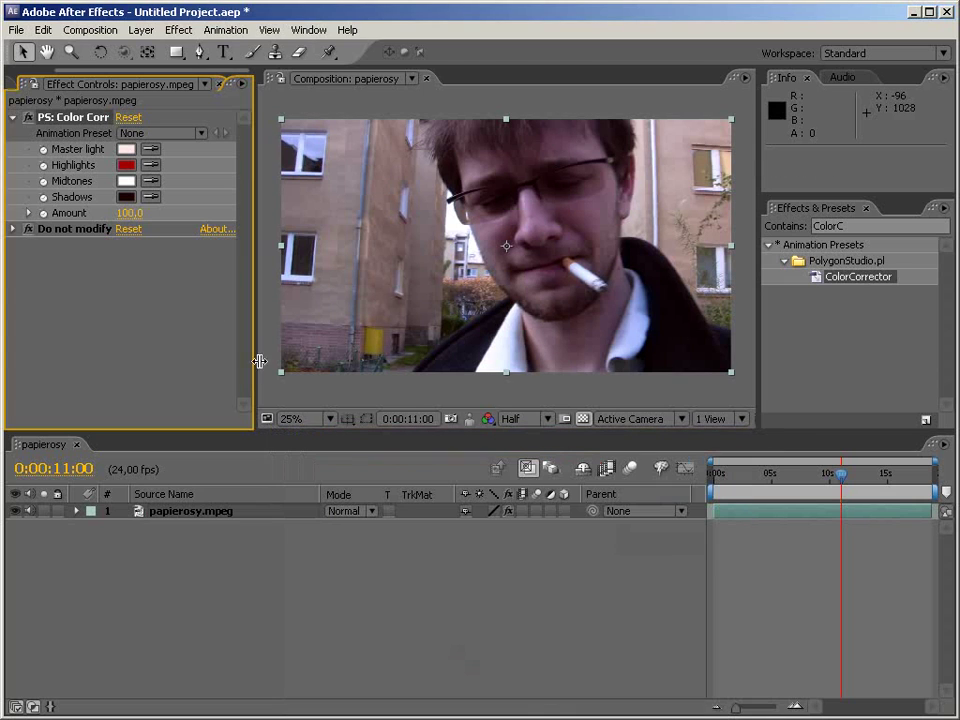
- Set the Midtones colour of the color corrector to a light green, B7FAAE, using hue 113°
click(126, 184)
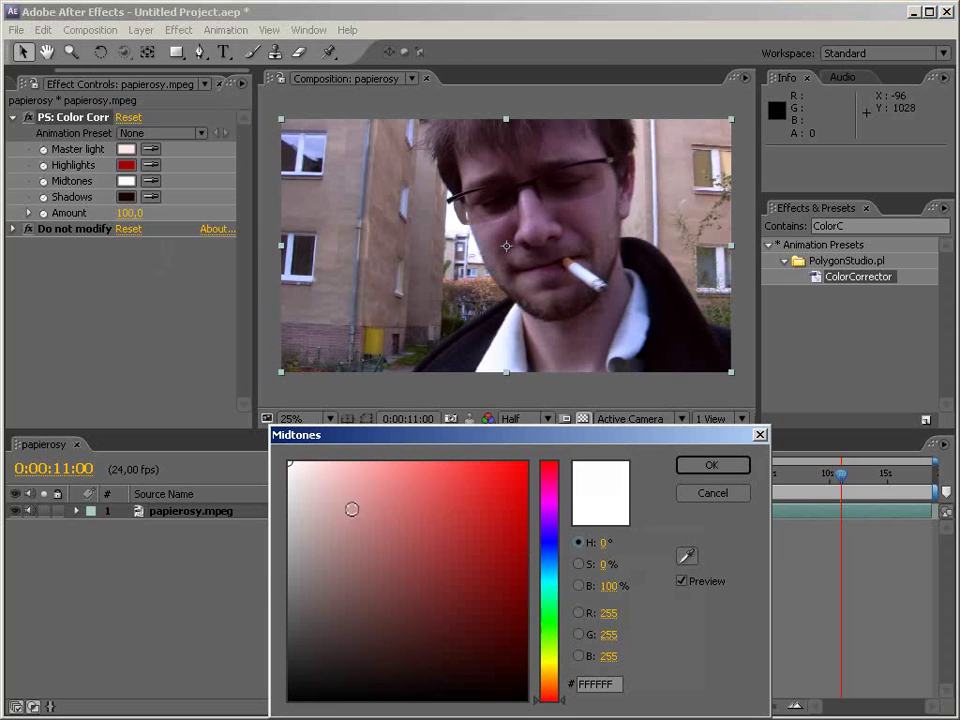
click(548, 628)
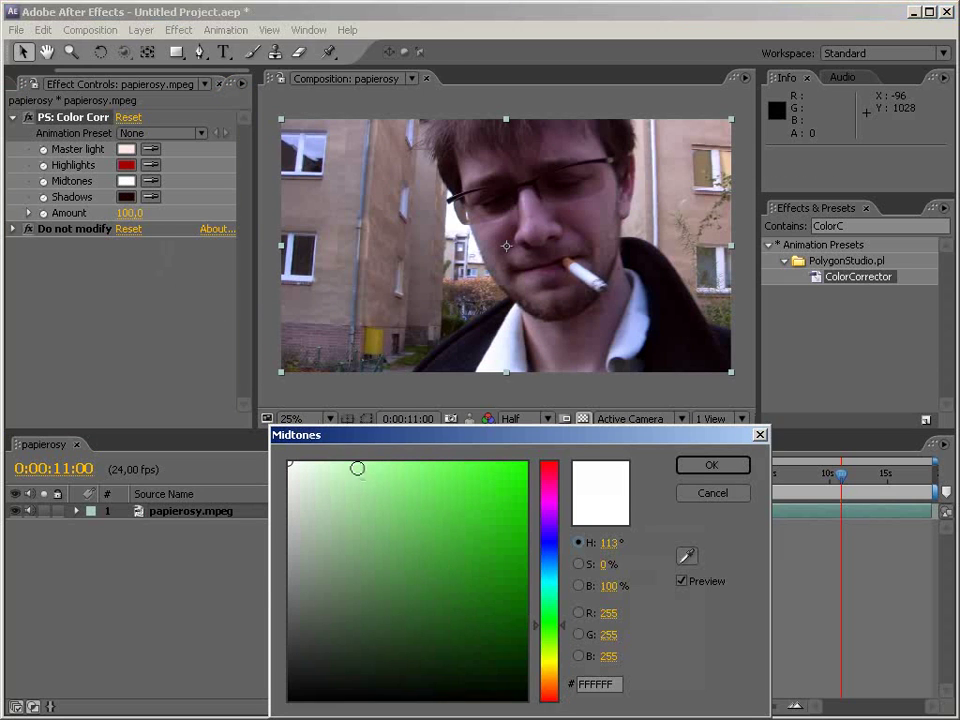
click(353, 462)
click(361, 466)
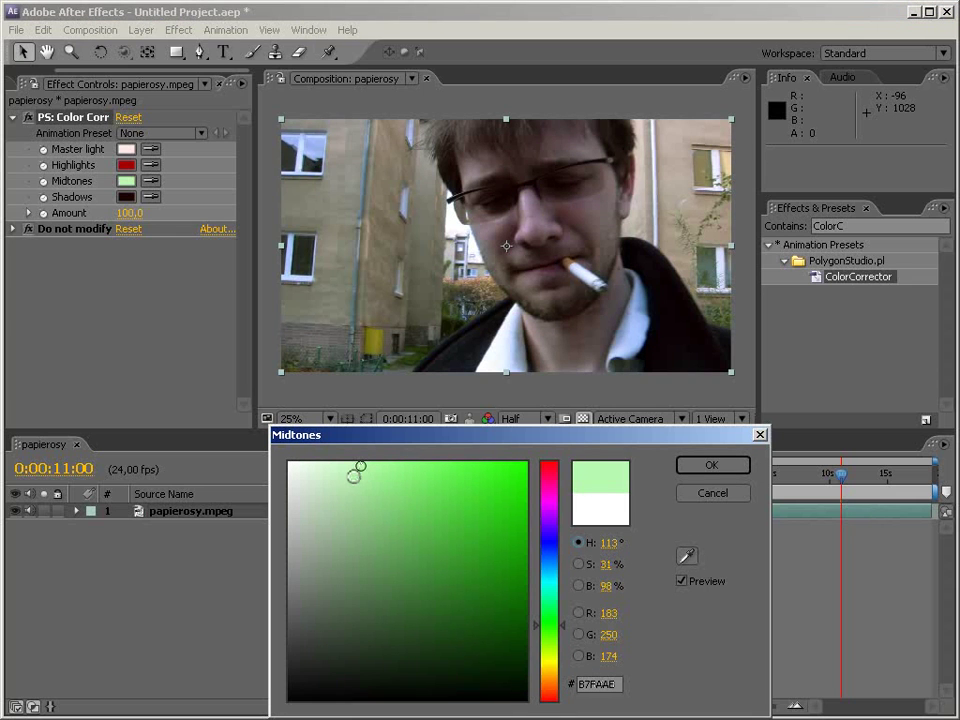
click(713, 470)
- Check the colour correction on earlier frames of the clip, ending at 0:00:02:22
drag(840, 474, 788, 480)
mouse_move(768, 478)
mouse_down()
mouse_move(744, 478)
mouse_move(753, 478)
mouse_up()
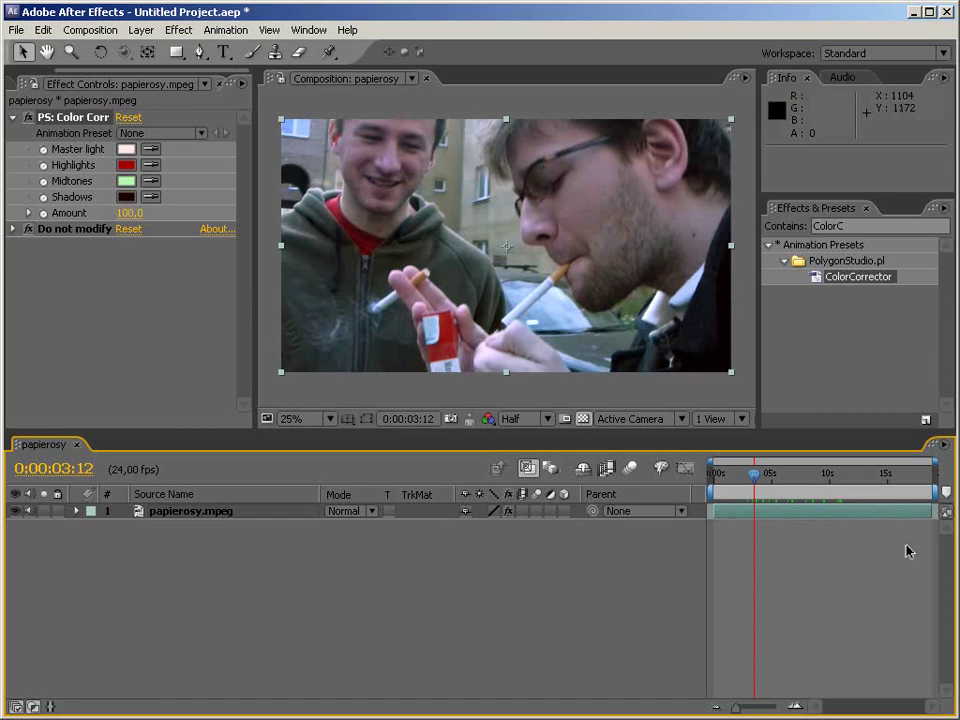
mouse_move(754, 478)
mouse_down()
mouse_move(733, 478)
mouse_move(747, 478)
mouse_up()
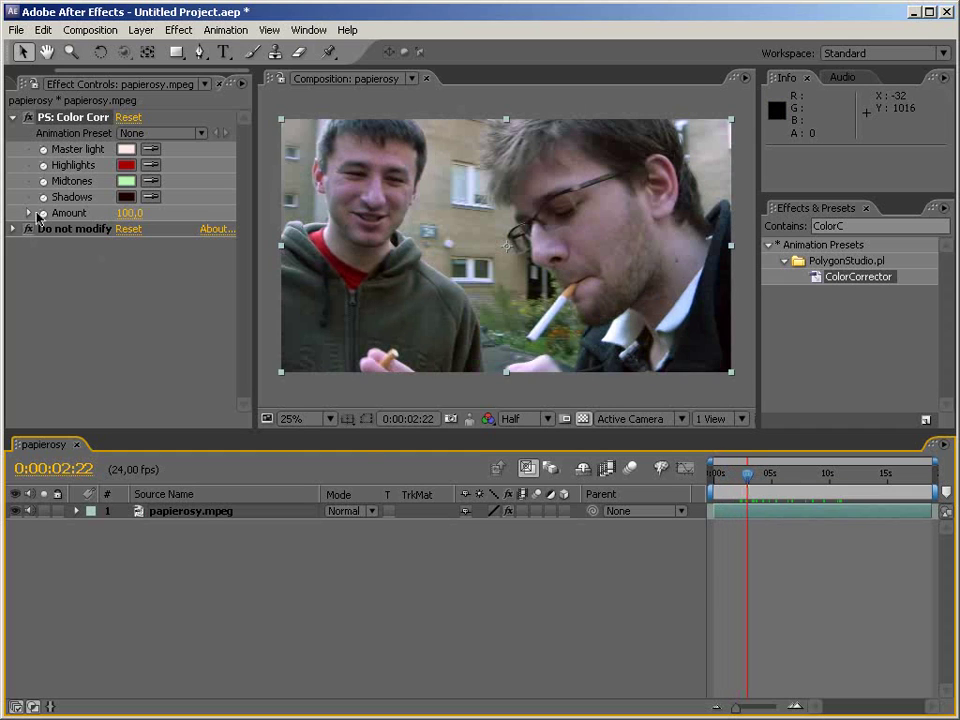
- Compare the clip with the Do not modify color balance effect off and on, and view the frame at 0:00:03:00
click(14, 117)
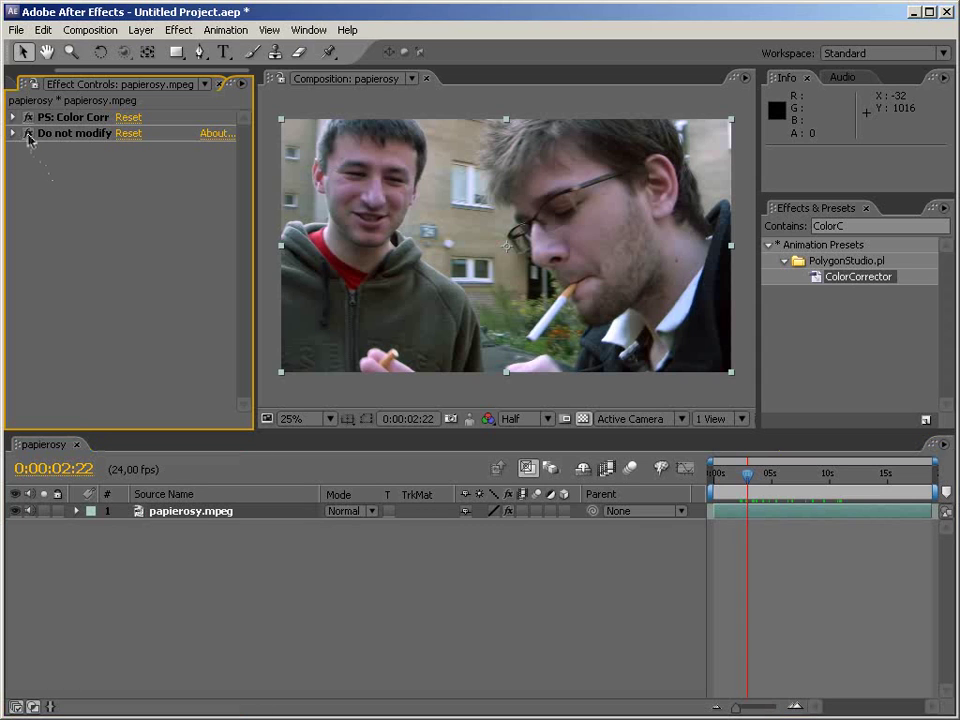
click(28, 135)
click(28, 135)
mouse_move(753, 484)
mouse_down()
mouse_move(882, 481)
mouse_move(699, 484)
mouse_move(744, 485)
mouse_up()
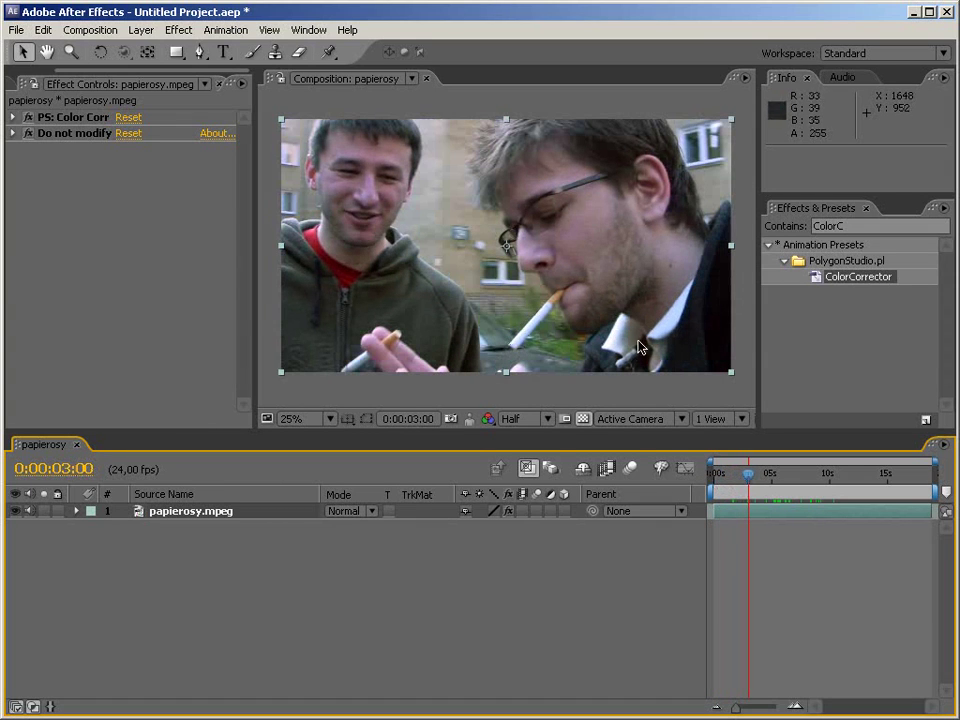
- Find the BasicColorTools preset by searching for "basicc" and apply it to the papierosy.mpeg clip
click(835, 226)
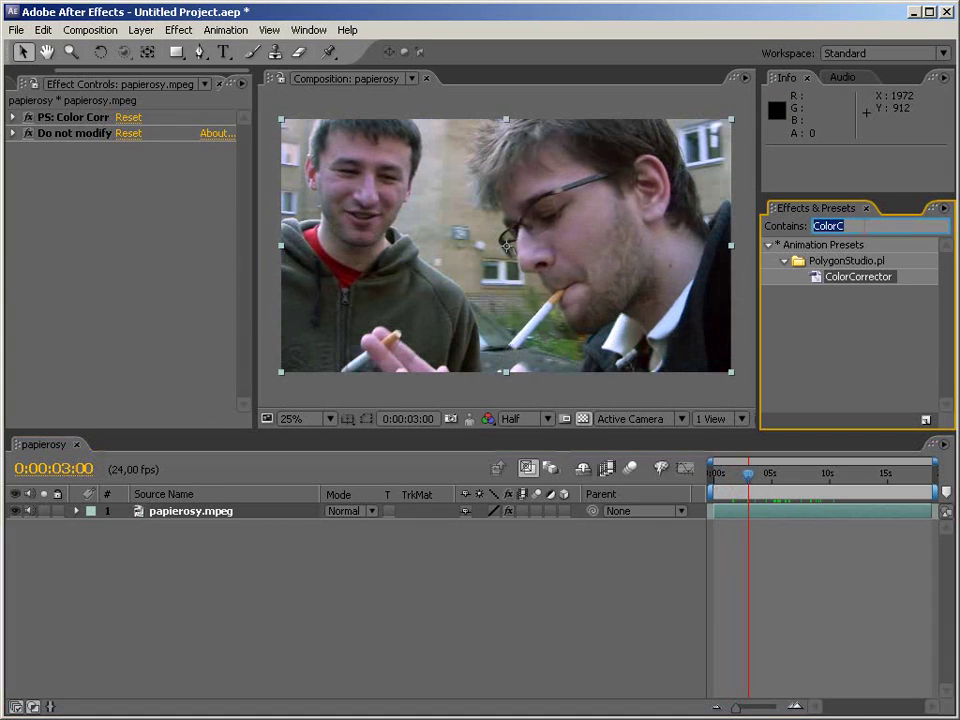
text(basicc)
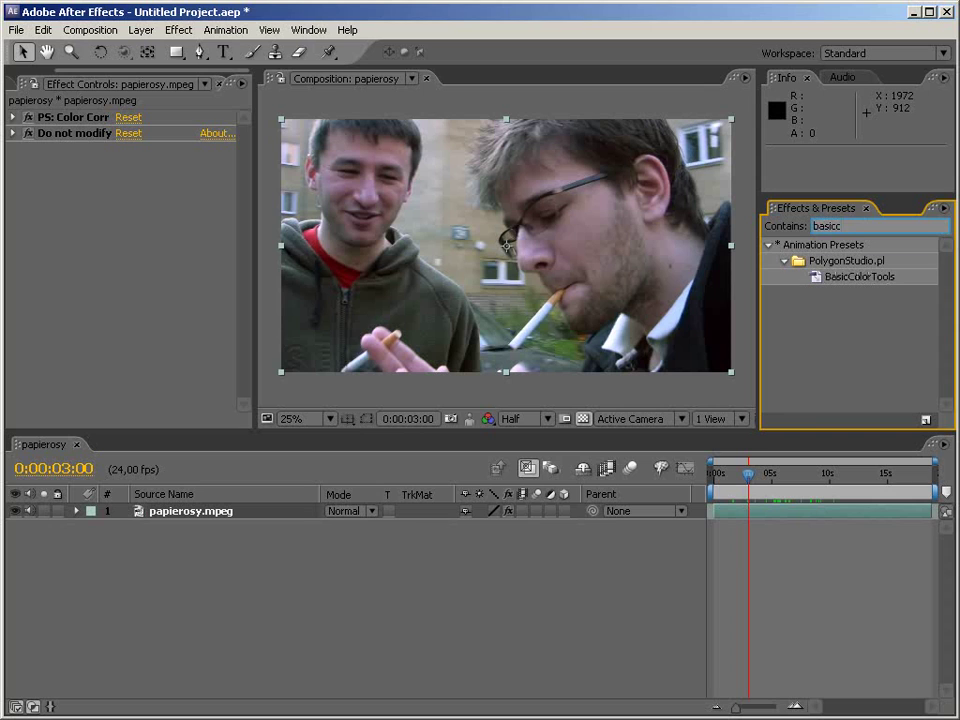
click(864, 281)
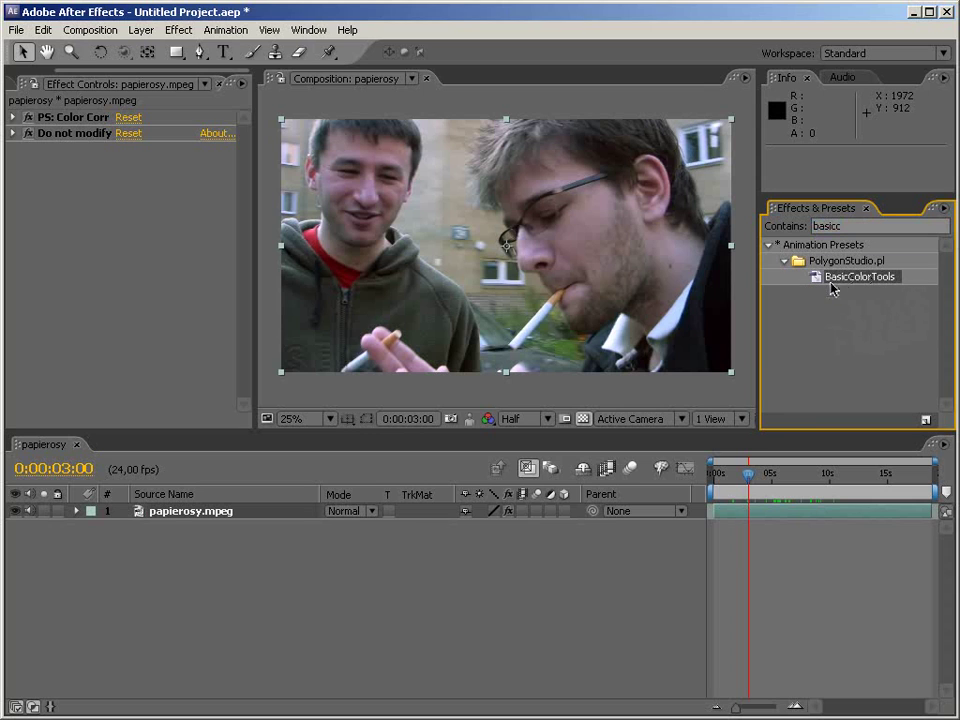
drag(845, 283, 150, 240)
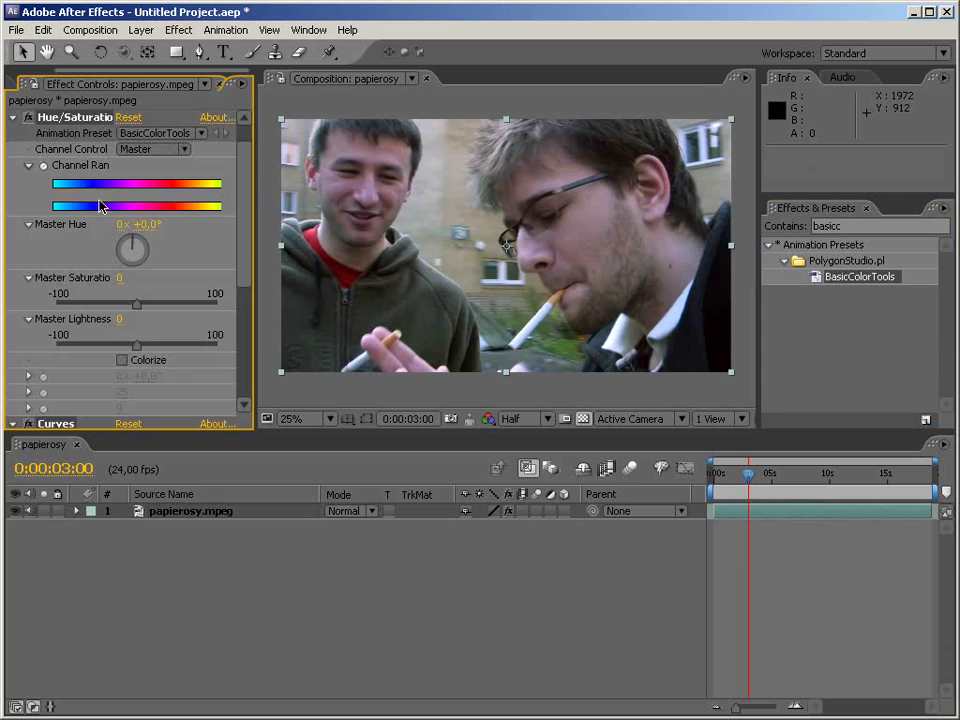
- Shape the RGB curve of the Curves effect into a gentle S, raising the bright tones and lowering the dark tones
scroll(240, 199, down, 5)
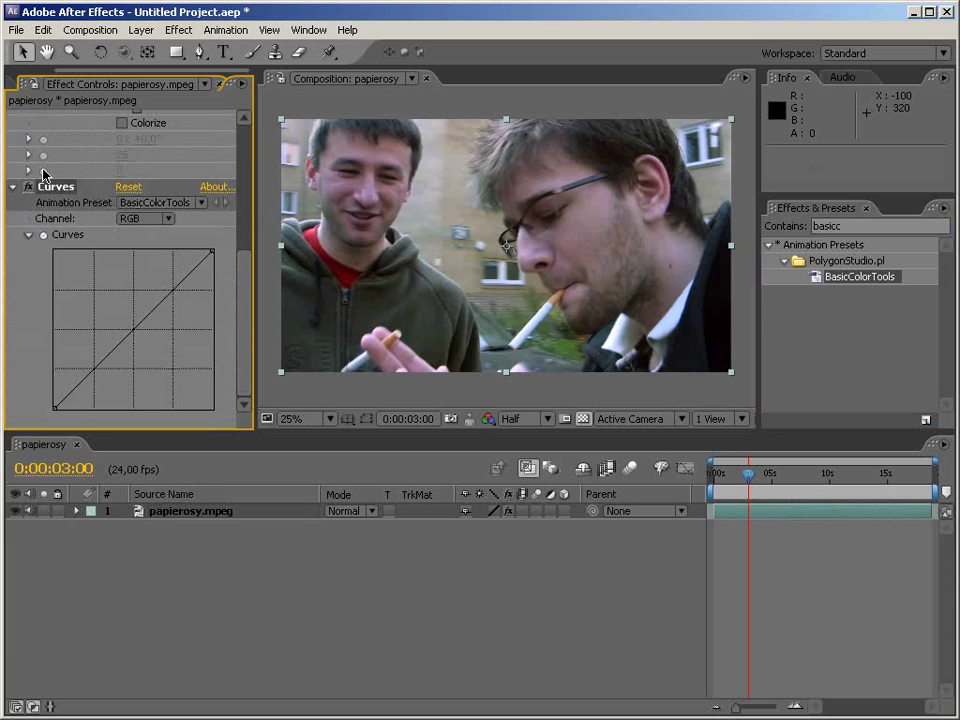
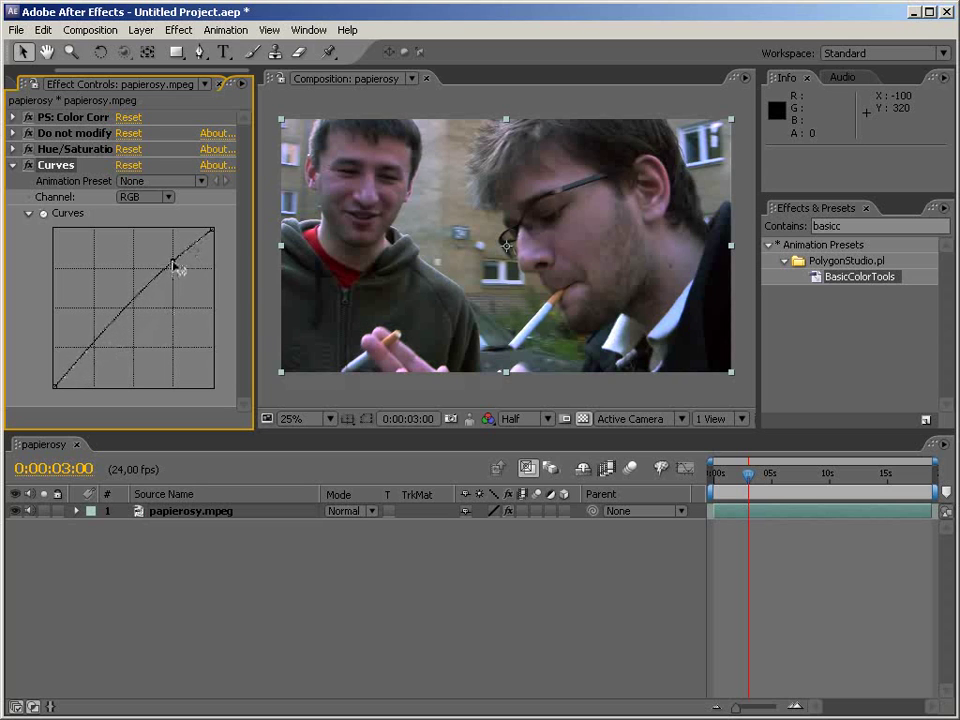
mouse_move(111, 328)
mouse_down()
mouse_move(115, 345)
mouse_move(111, 337)
mouse_up()
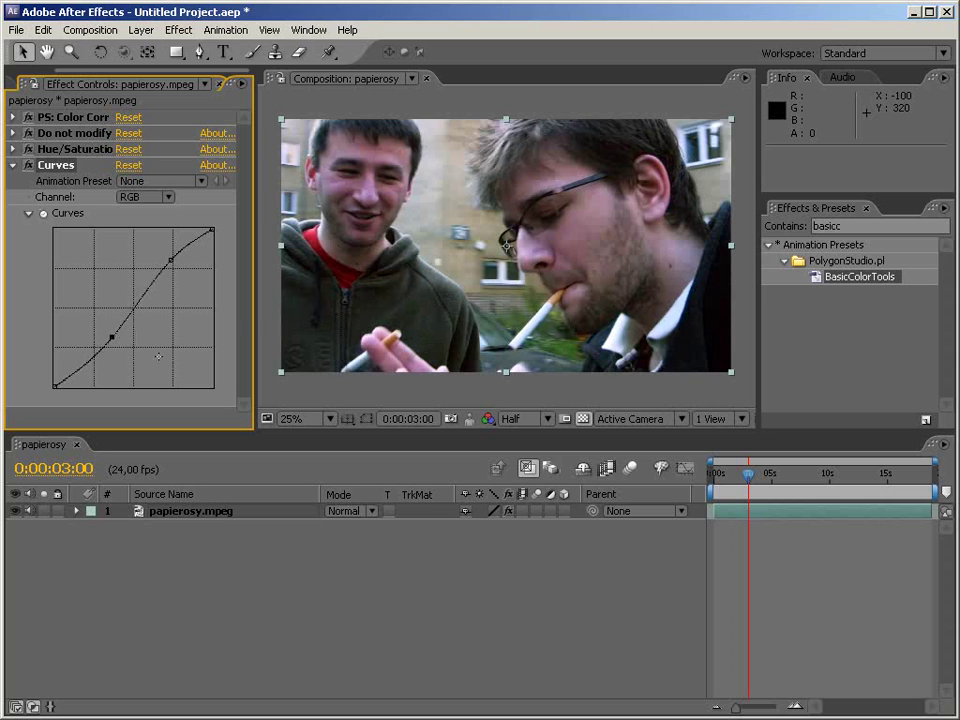
click(13, 165)
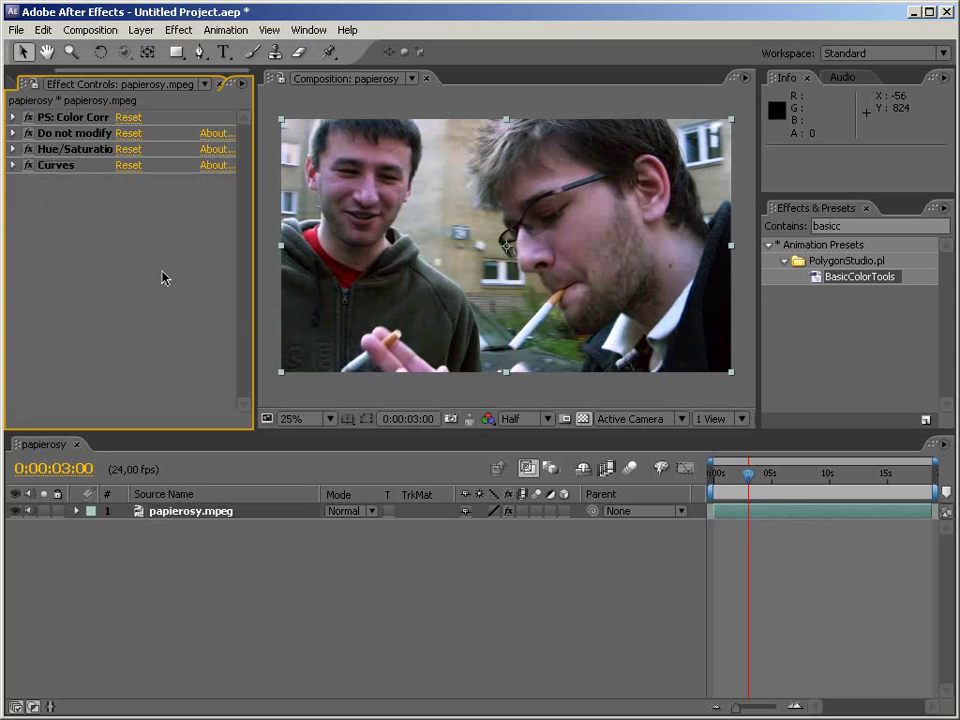
- Go to the frame at 0:00:03:15 and inspect the color balance values of the Do not modify effect
mouse_move(748, 473)
mouse_down()
mouse_move(778, 476)
mouse_move(755, 475)
mouse_up()
click(24, 210)
click(13, 133)
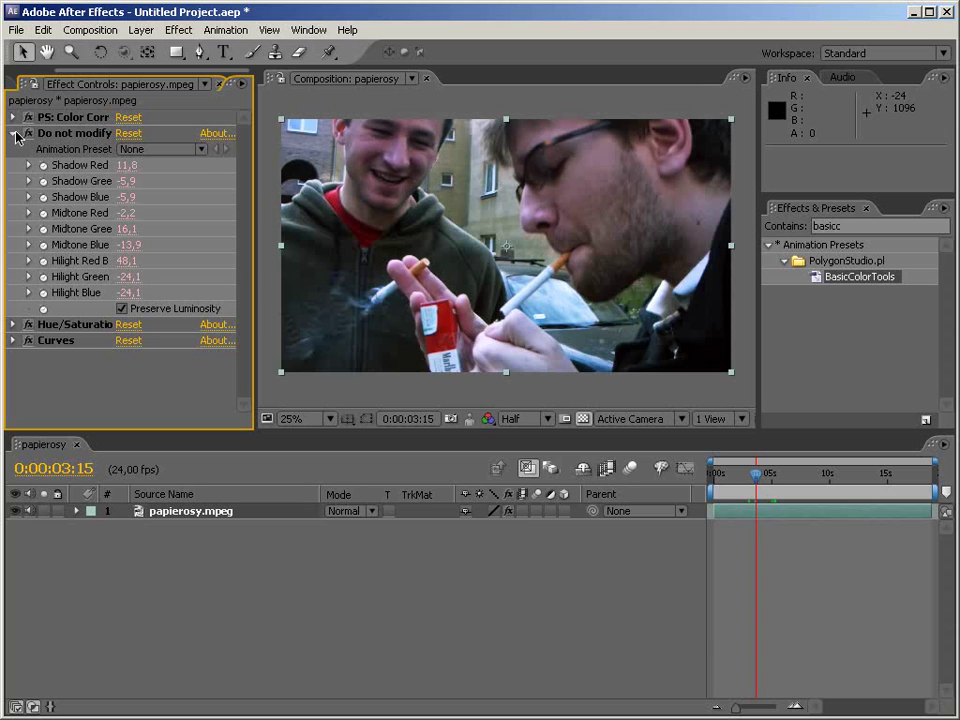
click(14, 133)
- Change the Master light colour of the color corrector to a pale green, F1FFEA, using hue 99°
click(13, 117)
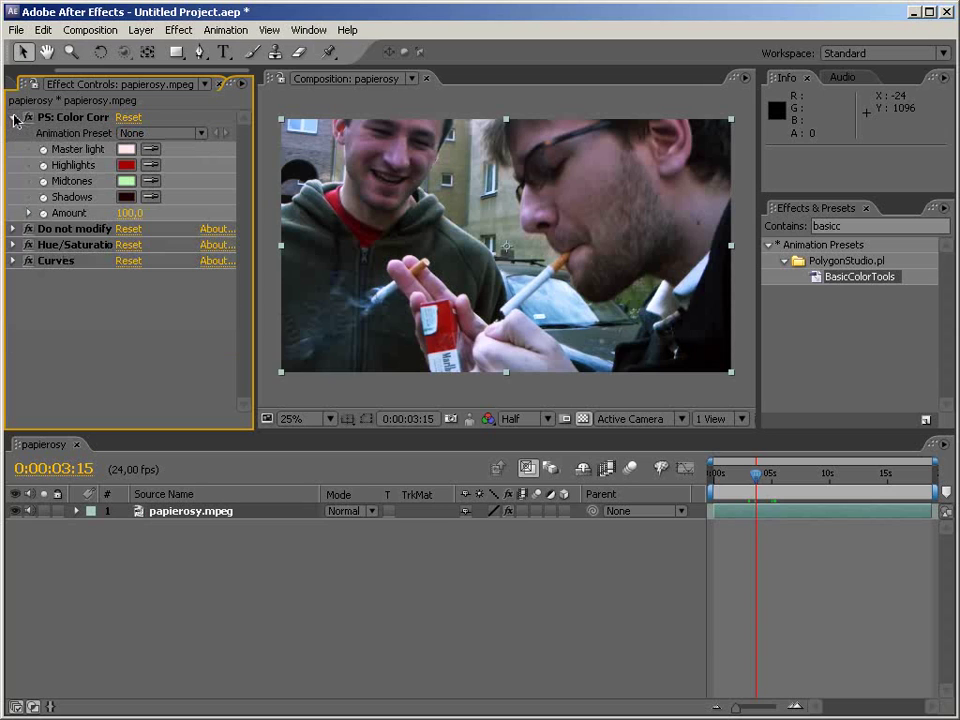
click(126, 149)
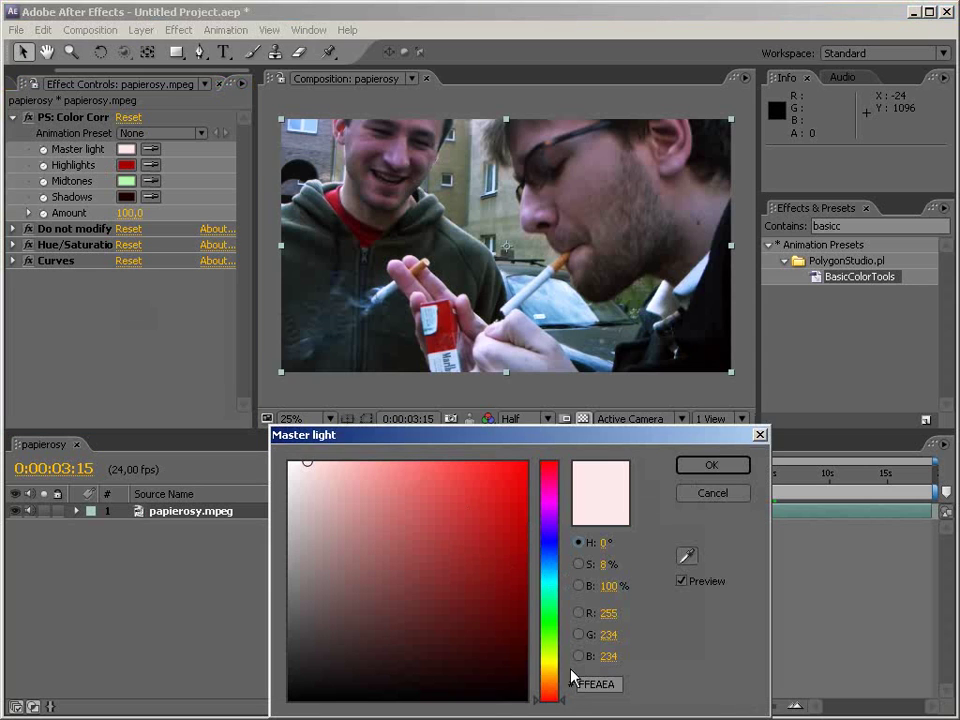
drag(570, 699, 564, 634)
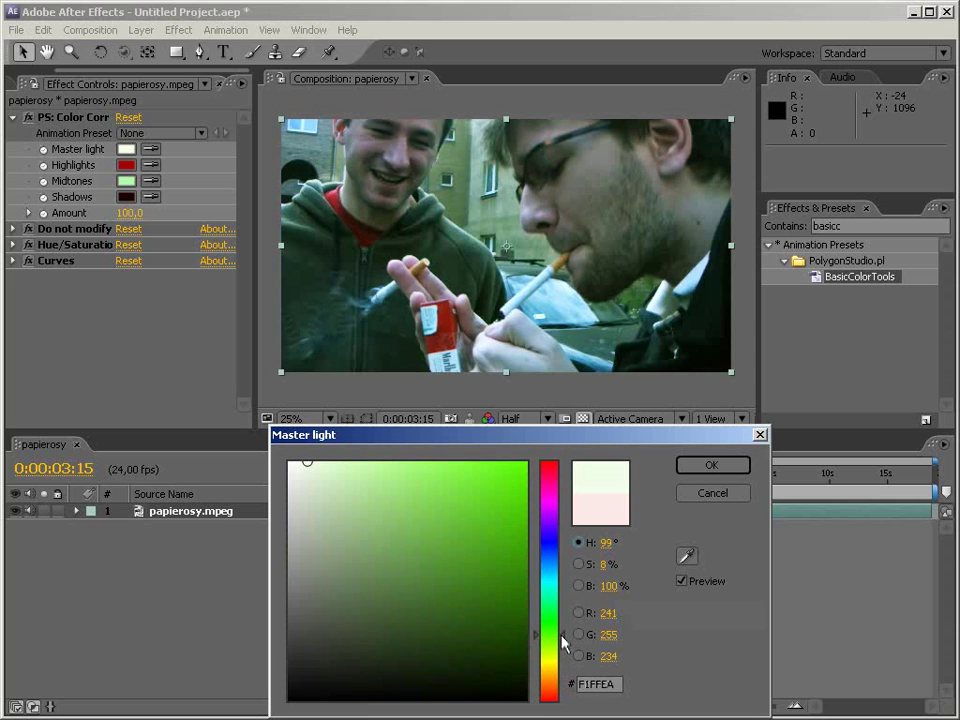
click(708, 468)
- Reduce the Master Saturation of the Hue/Saturation effect to -35
click(12, 244)
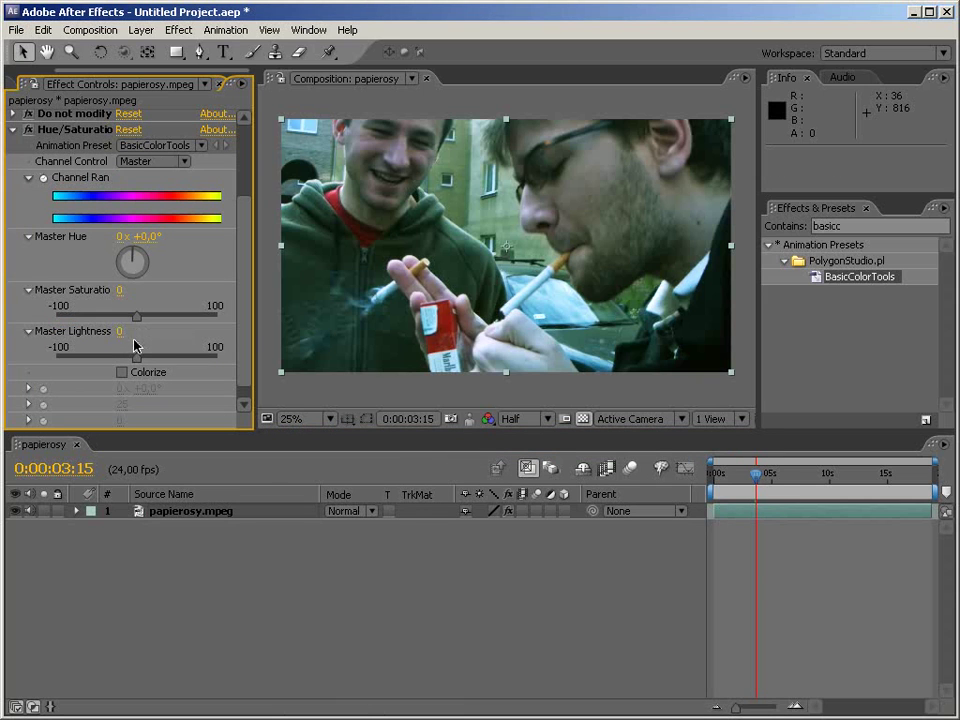
drag(136, 320, 110, 318)
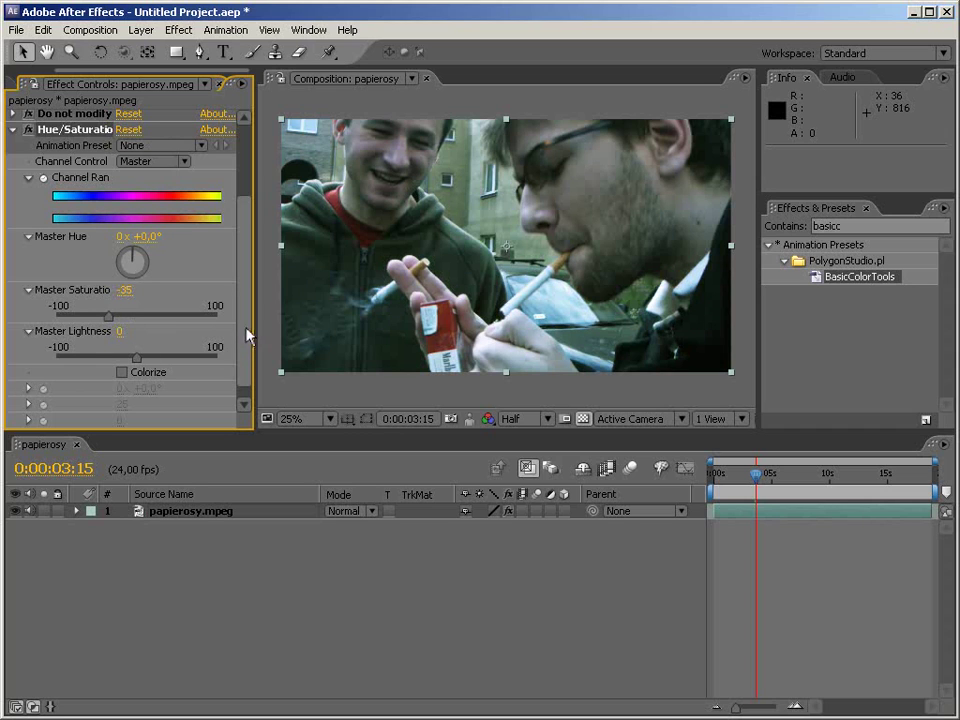
scroll(230, 330, down, 1)
click(12, 117)
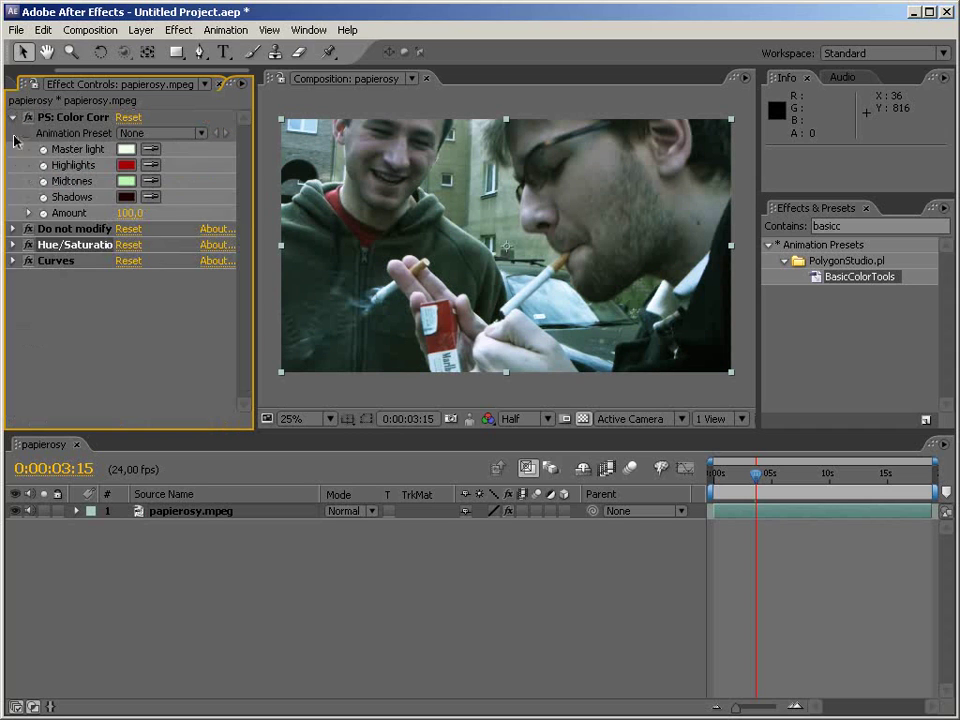
- Steepen the S-shaped RGB curve of the Curves effect by moving both of its inner points for stronger contrast
click(12, 260)
drag(170, 281, 162, 276)
drag(117, 370, 110, 366)
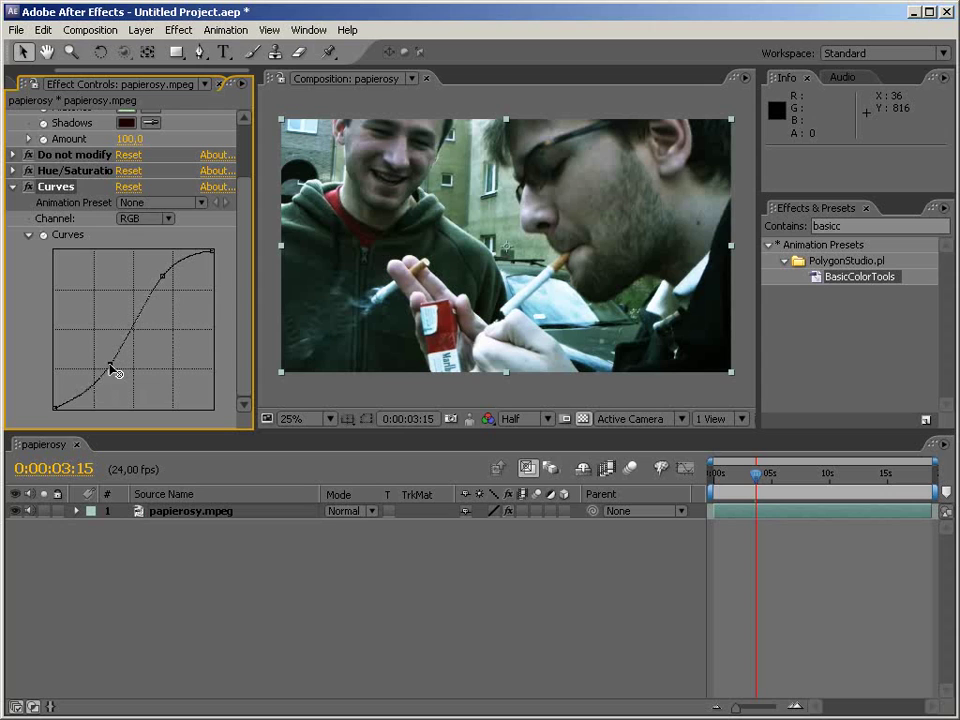
click(13, 186)
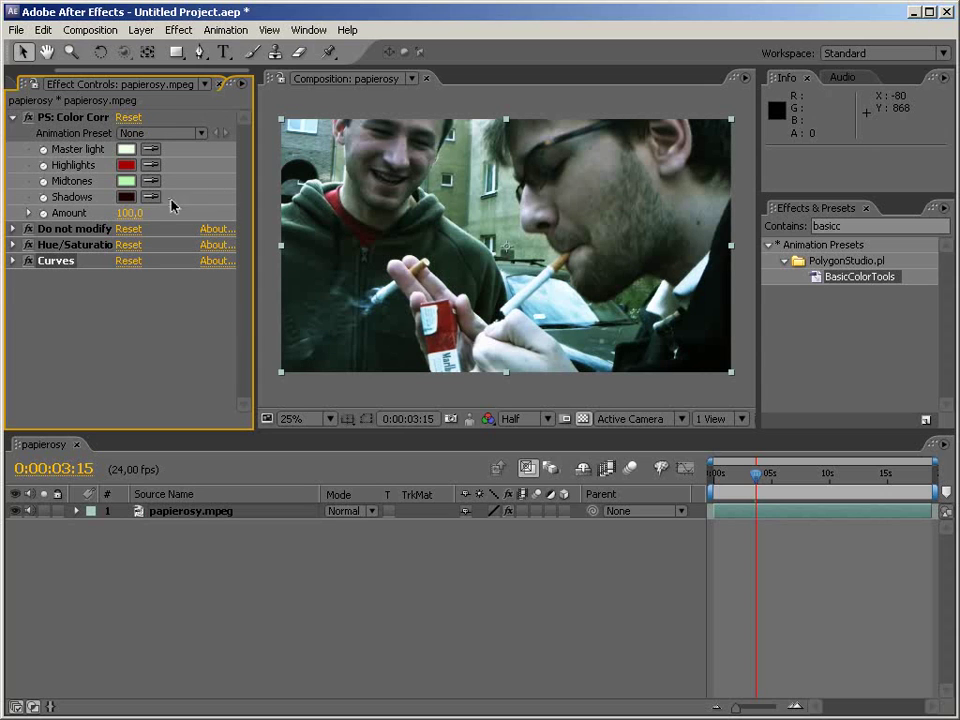
- Set the Highlights colour of the color corrector to a light pink, FFAFFE, with hue 301° and saturation 31%
click(126, 166)
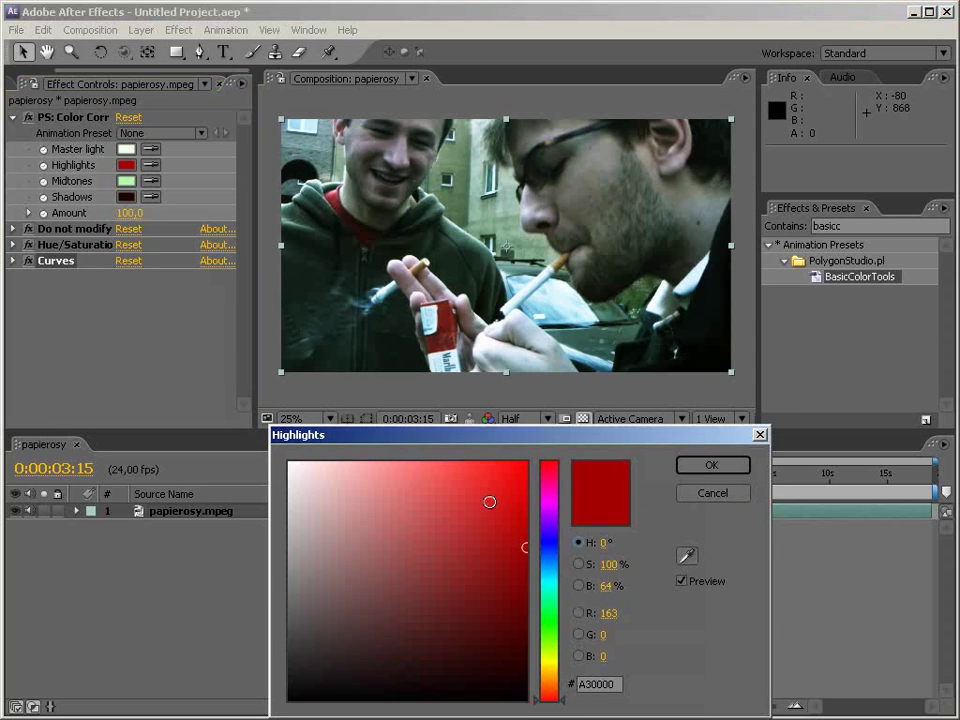
click(553, 512)
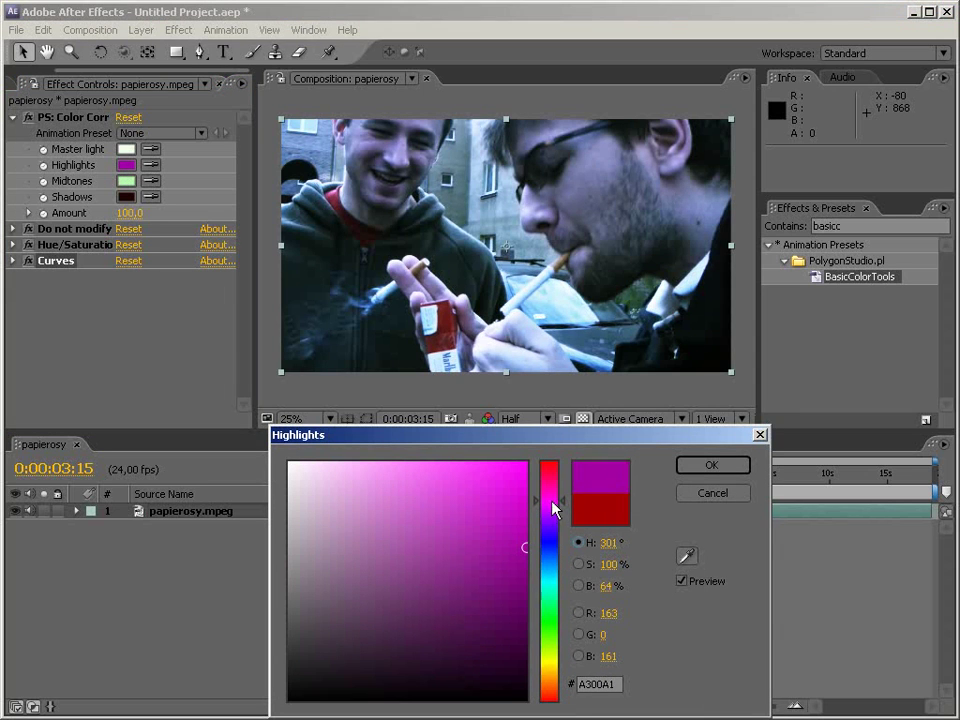
drag(521, 546, 363, 455)
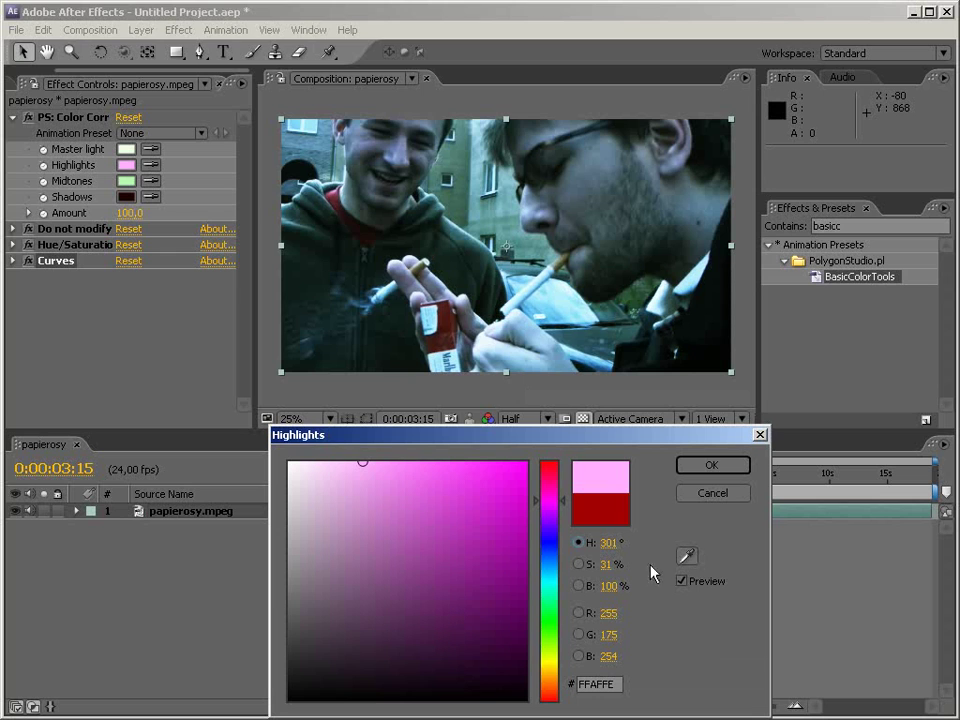
click(711, 465)
- Change the Midtones colour of the color corrector to a yellow with hue 59°
click(127, 182)
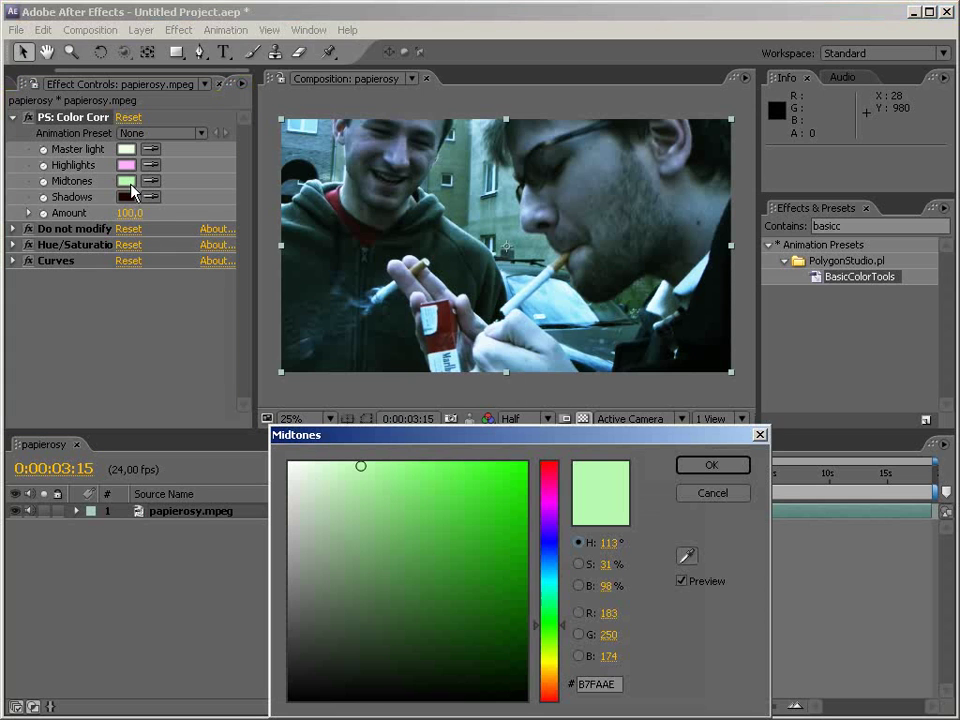
click(549, 659)
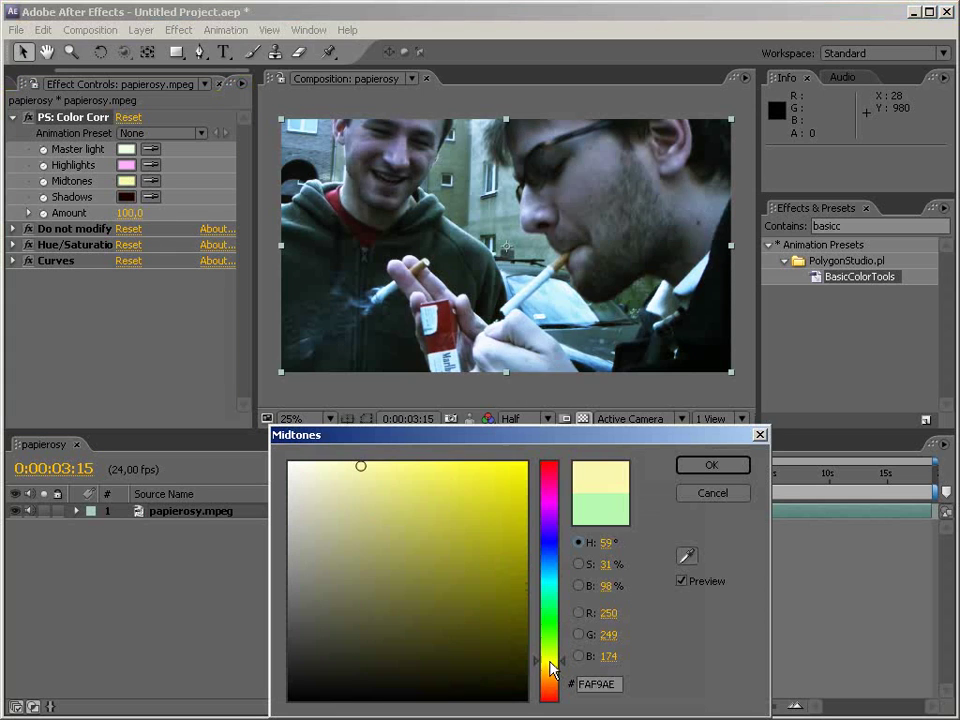
mouse_move(361, 466)
mouse_down()
mouse_move(366, 527)
mouse_move(409, 506)
mouse_move(396, 478)
mouse_move(404, 497)
mouse_move(429, 468)
mouse_move(416, 497)
mouse_move(417, 464)
mouse_up()
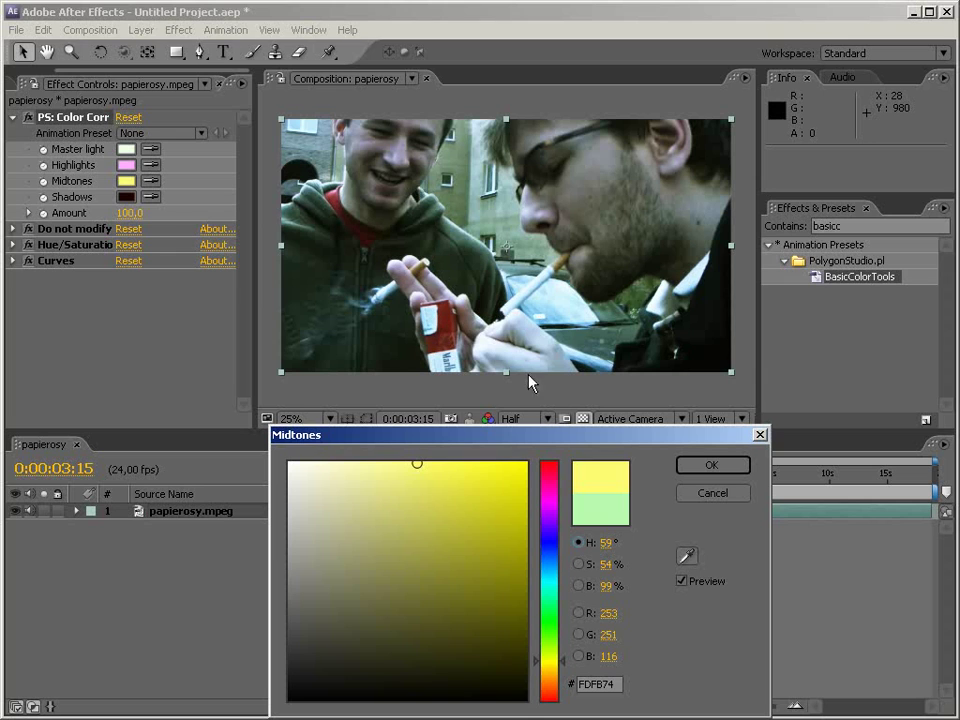
click(711, 465)
- Set the Shadows colour of the color corrector to a very dark olive, 171C03, using hue 72°
click(126, 197)
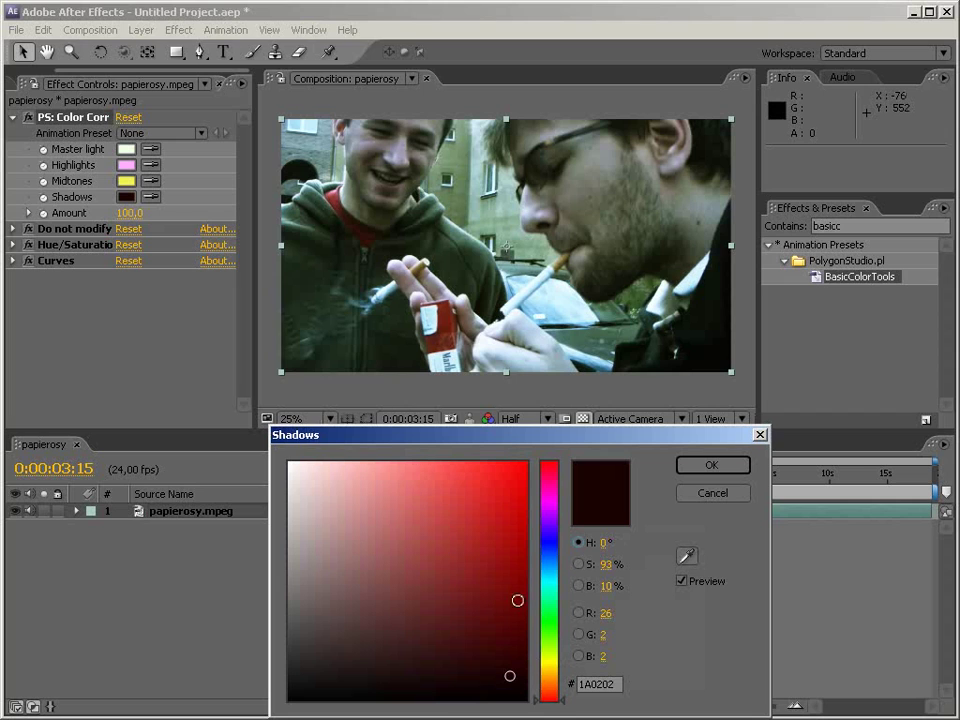
drag(557, 684, 553, 652)
drag(511, 682, 498, 675)
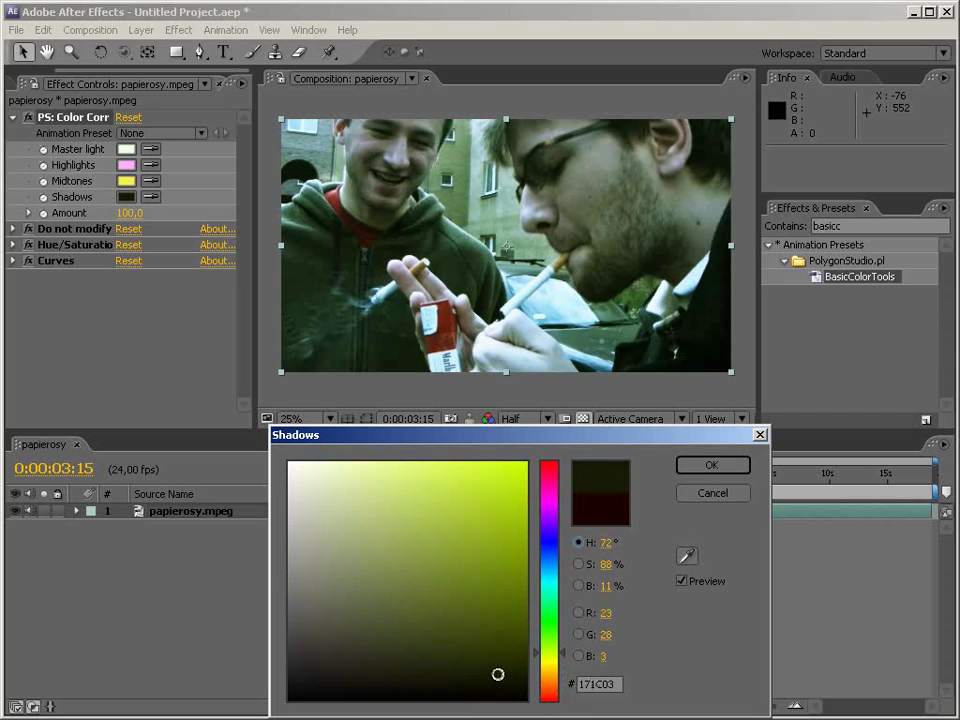
click(712, 467)
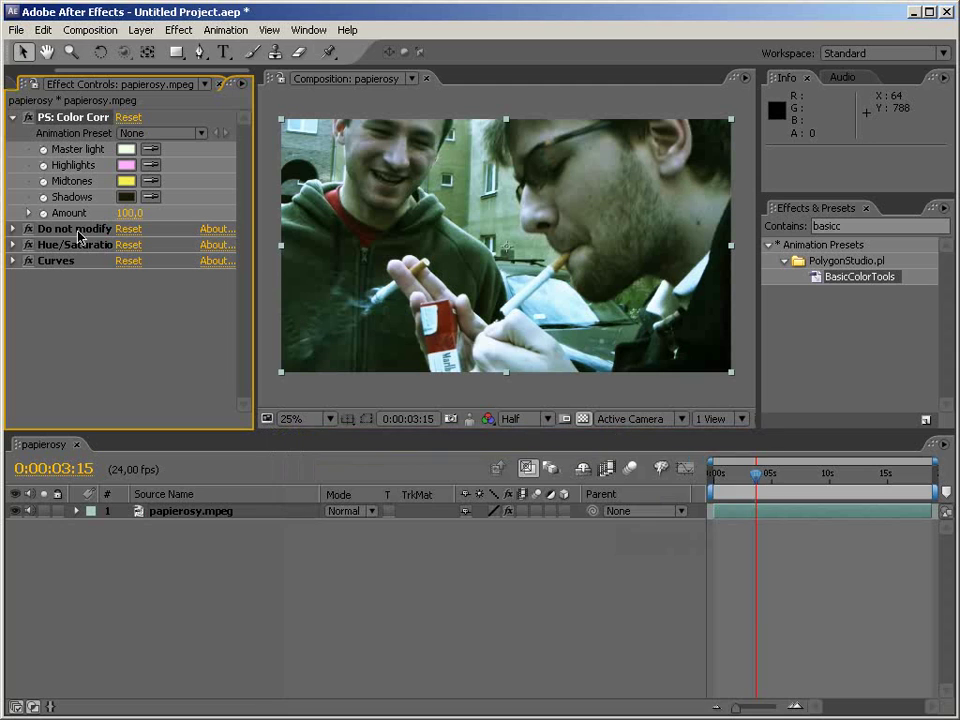
- Compare the image with Preserve Luminosity on and off in the Do not modify effect
click(14, 230)
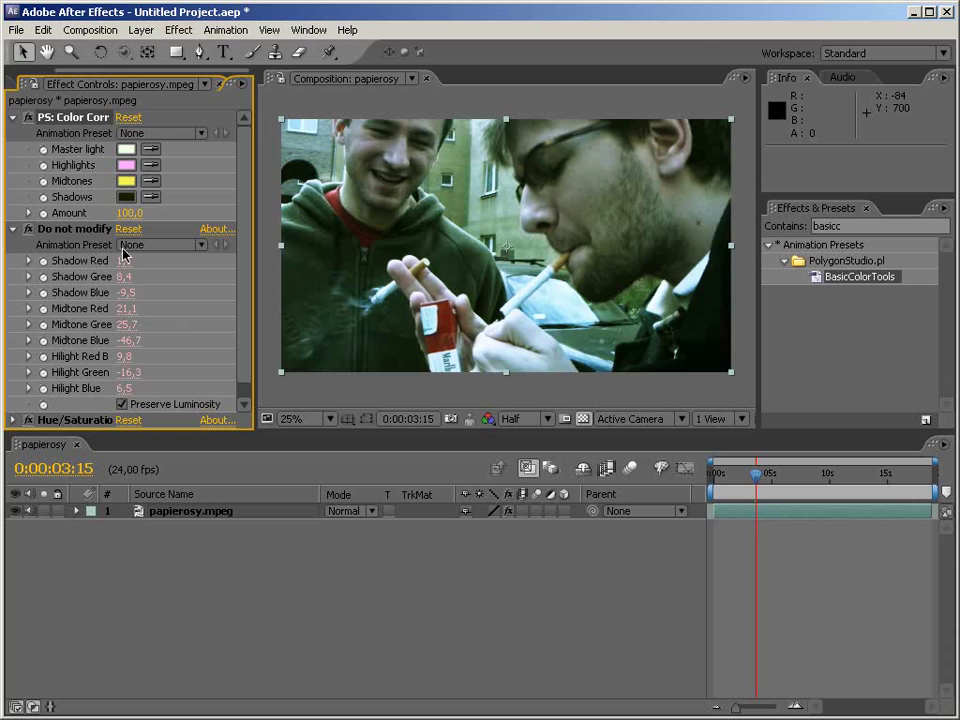
click(121, 404)
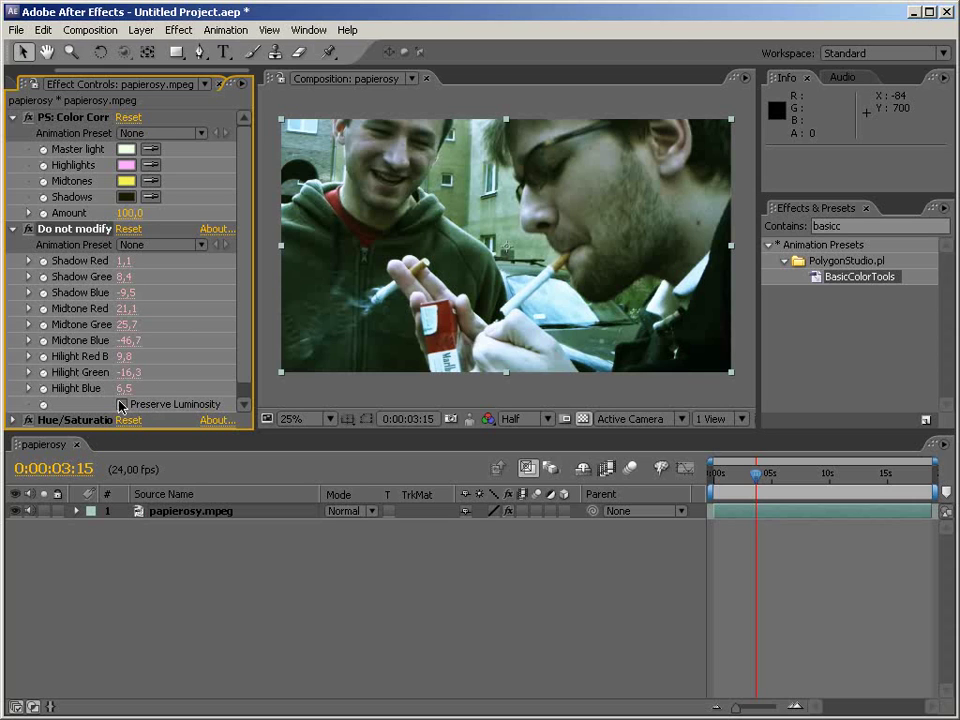
click(121, 404)
click(121, 404)
click(121, 404)
click(121, 404)
click(13, 229)
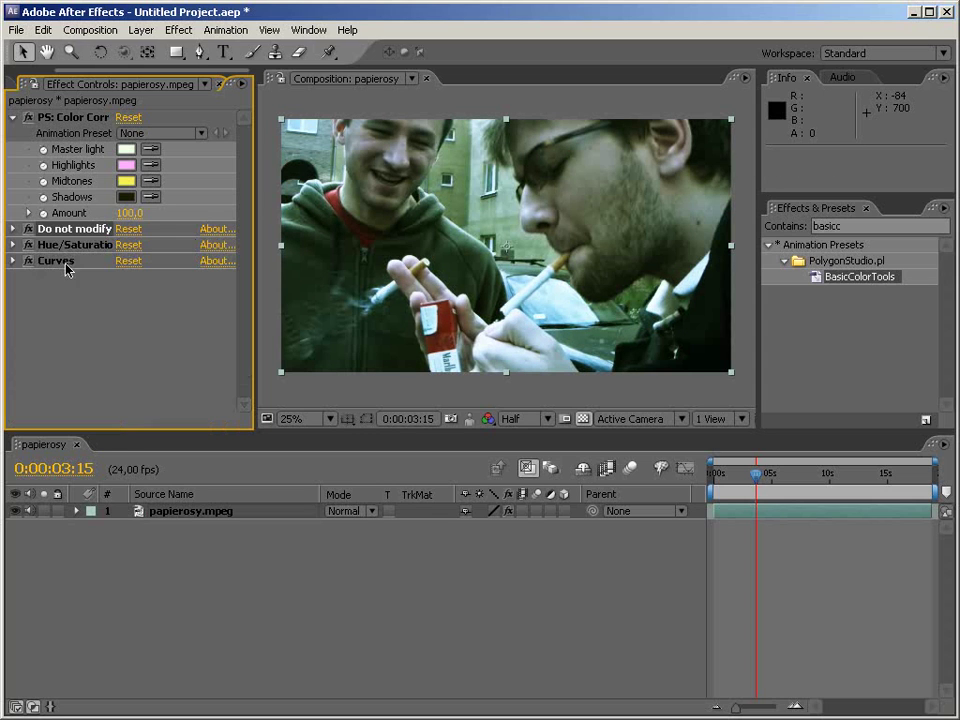
- Set the Midtones colour to a darker olive yellow, C3C13F, with 68% saturation and 76% brightness, and collapse the color corrector settings
click(126, 181)
mouse_move(495, 514)
mouse_down()
mouse_move(441, 580)
mouse_move(386, 477)
mouse_up()
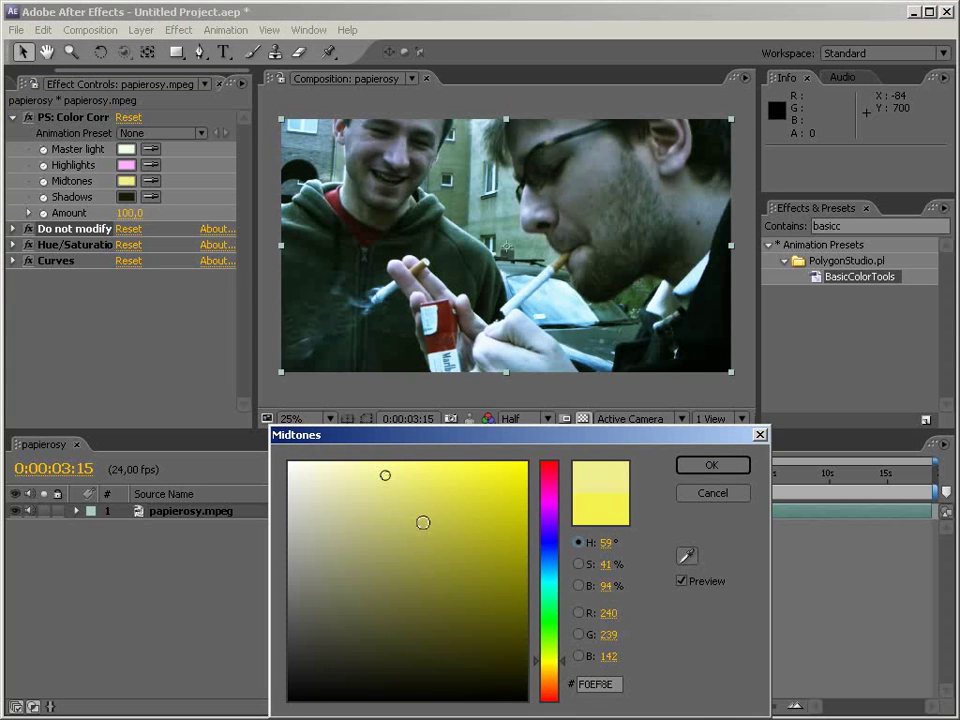
mouse_move(423, 522)
mouse_down()
mouse_move(469, 566)
mouse_move(450, 517)
mouse_up()
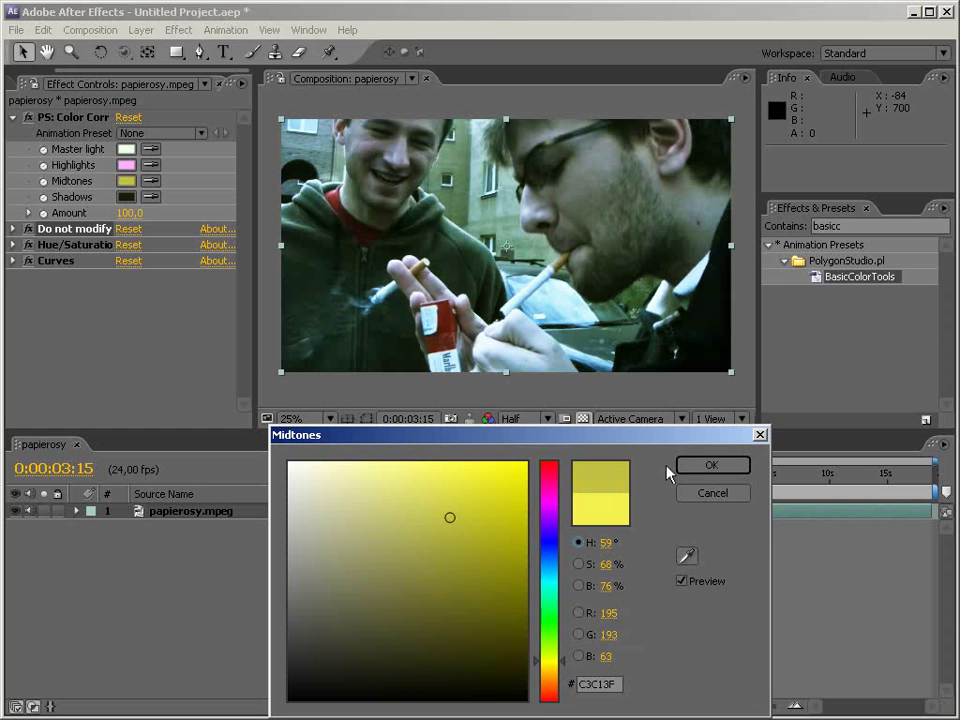
key(Return)
click(13, 117)
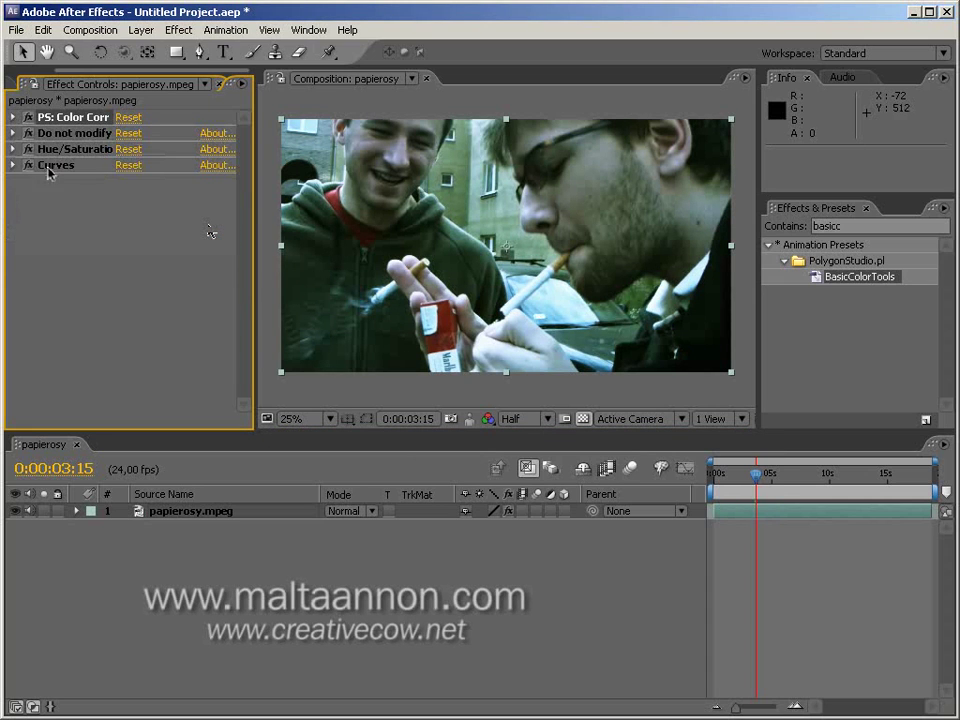
click(70, 187)
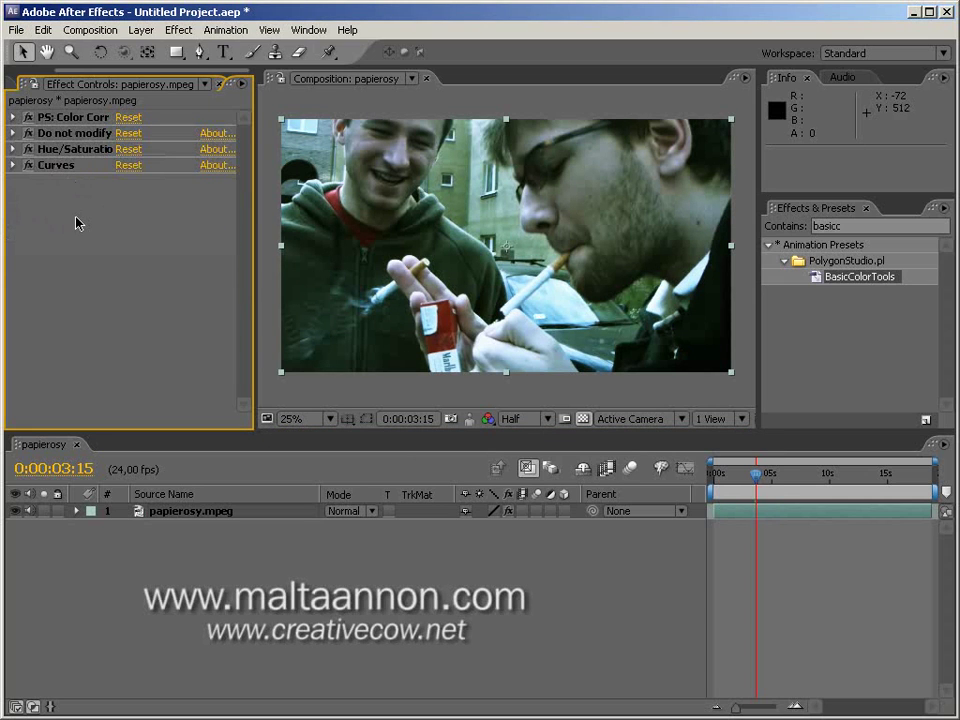